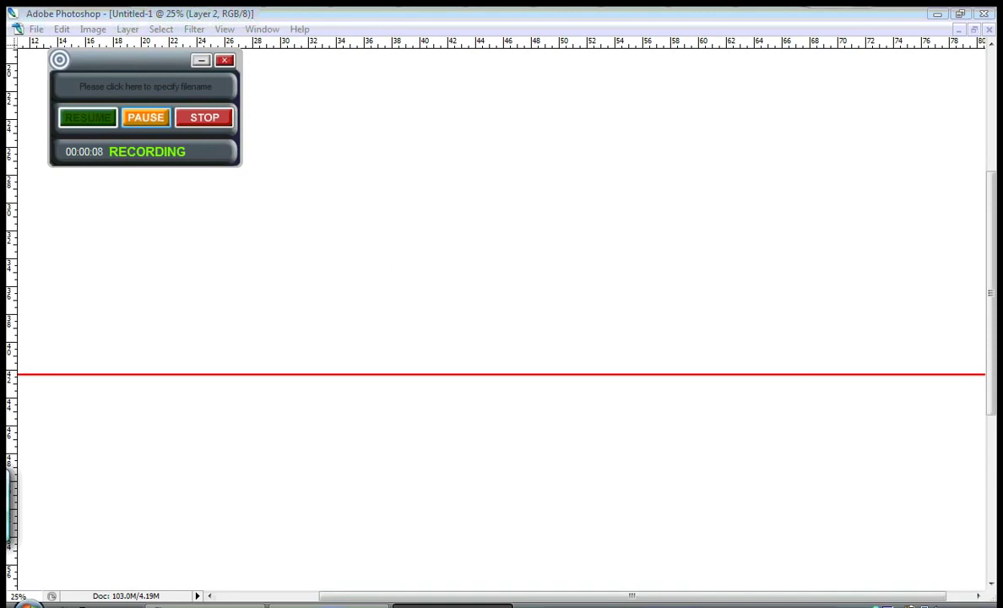
- Paint the isolated Arabic letter ف with one dot in black on Layer 2, its bowl resting just above the red baseline
{"action": "left_click", "coordinate": [329, 605]}
{"action": "key", "text": "Tab"}
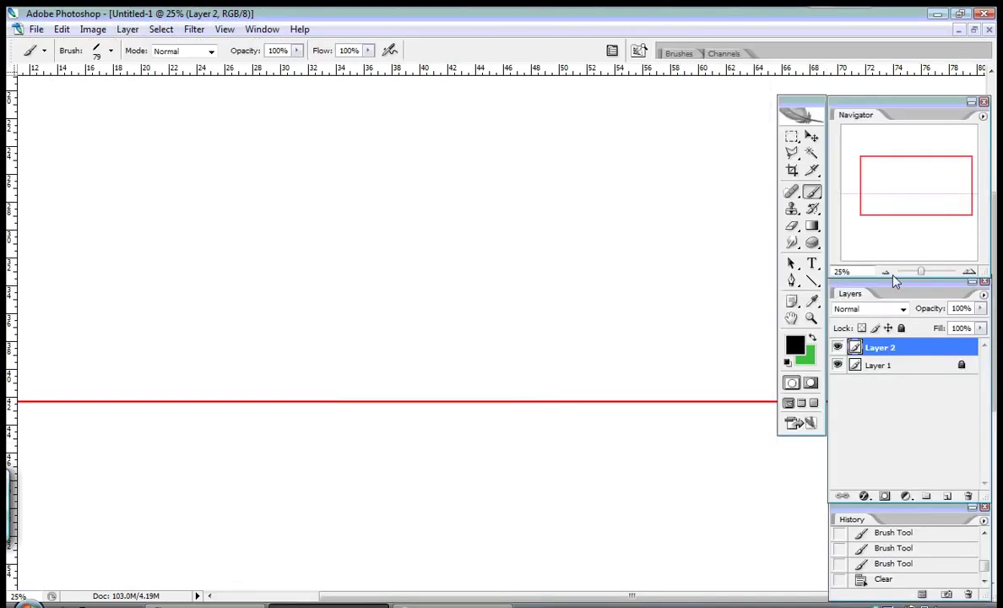
{"action": "left_click", "coordinate": [967, 272]}
{"action": "left_click", "coordinate": [967, 272]}
{"action": "key", "text": "Tab"}
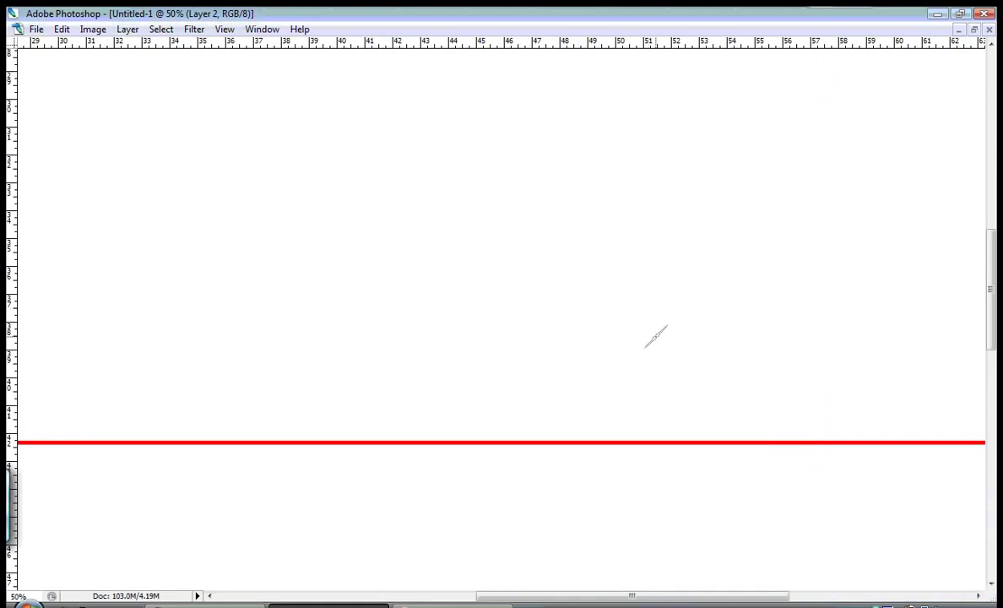
{"action": "mouse_move", "coordinate": [658, 340]}
{"action": "left_mouse_down"}
{"action": "mouse_move", "coordinate": [595, 346]}
{"action": "mouse_move", "coordinate": [648, 291]}
{"action": "mouse_move", "coordinate": [663, 351]}
{"action": "mouse_move", "coordinate": [558, 390]}
{"action": "mouse_move", "coordinate": [473, 403]}
{"action": "mouse_move", "coordinate": [331, 395]}
{"action": "mouse_move", "coordinate": [316, 378]}
{"action": "mouse_move", "coordinate": [368, 311]}
{"action": "left_mouse_up"}
{"action": "left_click_drag", "start_coordinate": [600, 232], "coordinate": [618, 252]}
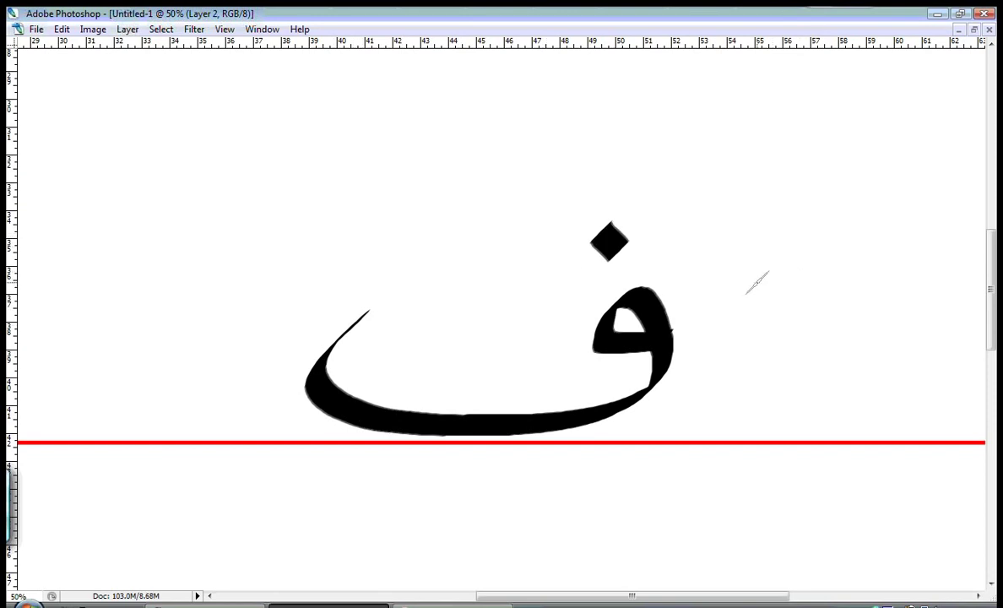
- Paint a black Latin letter F beside the ف for comparison and undo its strokes
{"action": "key", "text": "Tab"}
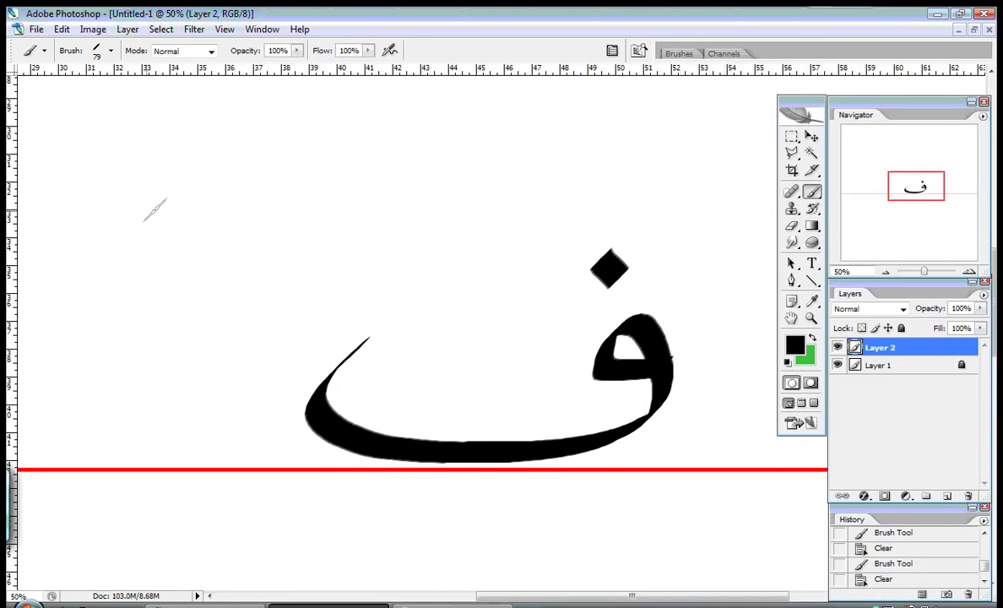
{"action": "mouse_move", "coordinate": [234, 183]}
{"action": "left_mouse_down"}
{"action": "mouse_move", "coordinate": [90, 216]}
{"action": "mouse_move", "coordinate": [75, 432]}
{"action": "left_mouse_up"}
{"action": "left_click_drag", "start_coordinate": [107, 268], "coordinate": [200, 249]}
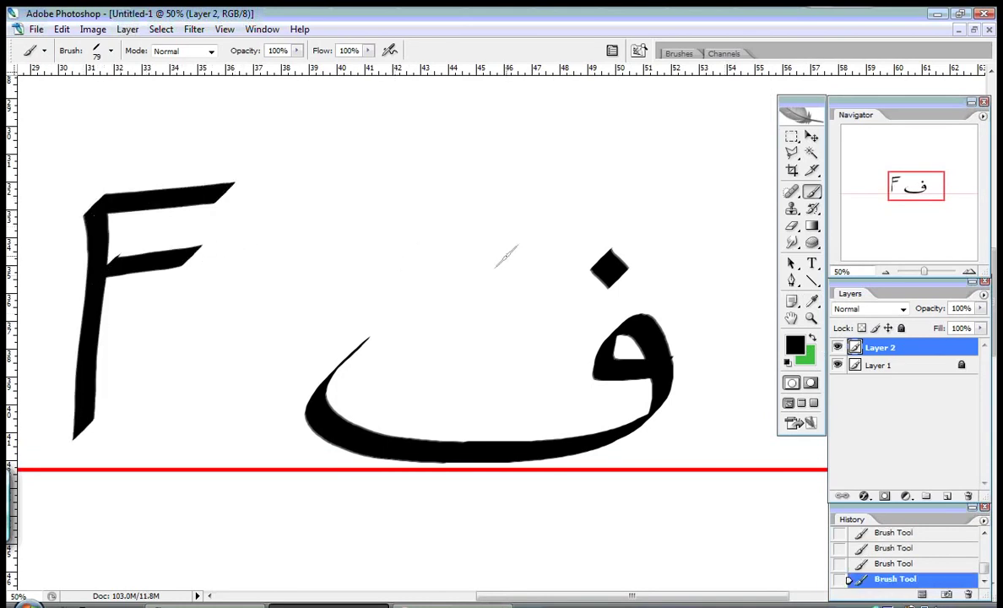
{"action": "key", "text": "ctrl+alt+z"}
{"action": "key", "text": "ctrl+alt+z"}
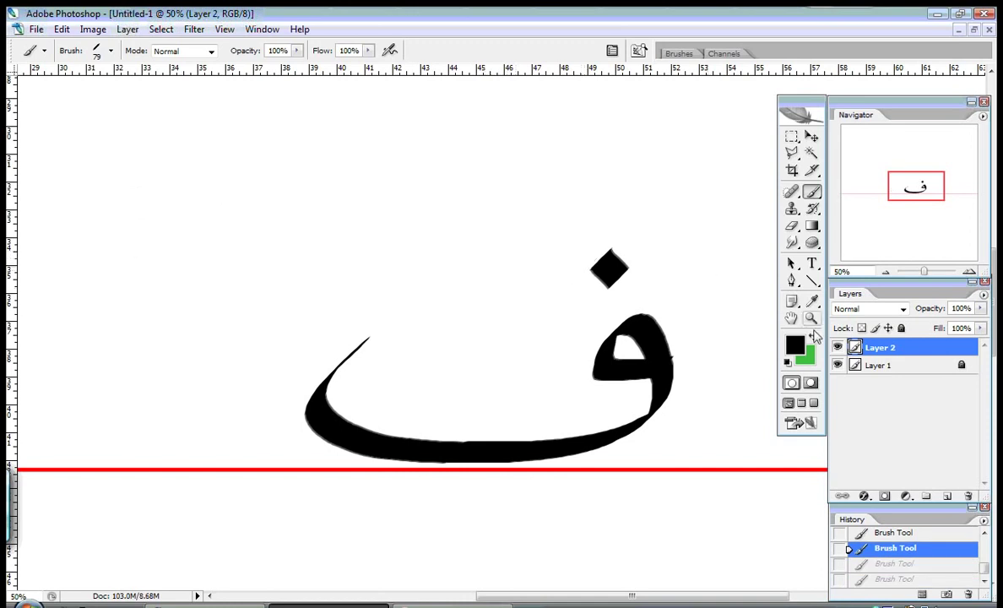
- Switch the brush colour to green and try vowel marks above and below the ف, undoing each one
{"action": "key", "text": "Tab"}
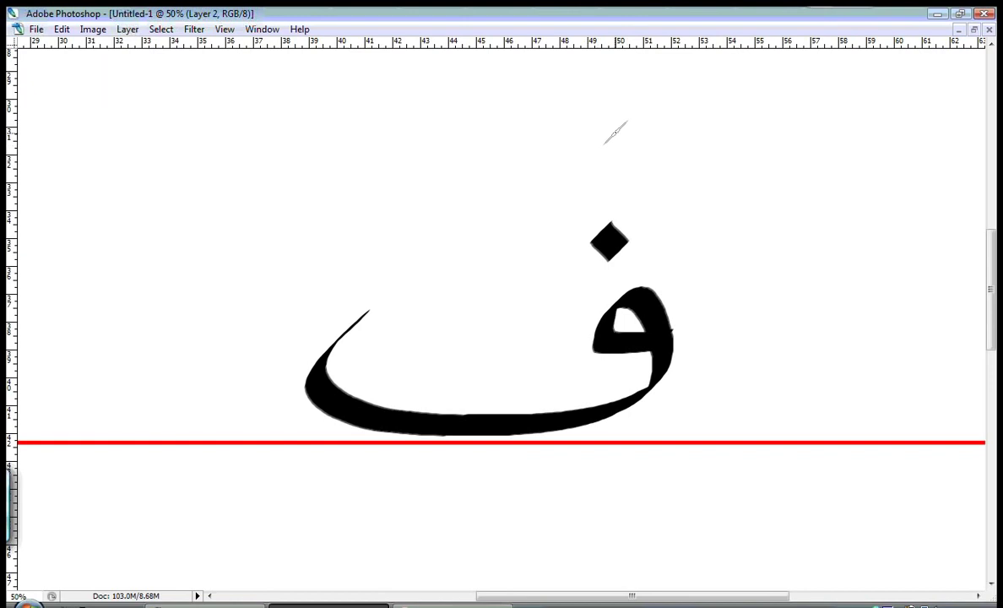
{"action": "left_click_drag", "start_coordinate": [649, 122], "coordinate": [489, 201]}
{"action": "key", "text": "ctrl+z"}
{"action": "mouse_move", "coordinate": [649, 123]}
{"action": "left_mouse_down"}
{"action": "mouse_move", "coordinate": [593, 139]}
{"action": "mouse_move", "coordinate": [477, 211]}
{"action": "left_mouse_up"}
{"action": "key", "text": "ctrl+z"}
{"action": "mouse_move", "coordinate": [625, 460]}
{"action": "left_mouse_down"}
{"action": "mouse_move", "coordinate": [567, 515]}
{"action": "mouse_move", "coordinate": [463, 561]}
{"action": "left_mouse_up"}
{"action": "key", "text": "ctrl+z"}
- Paint a longer slanted green stroke above the ف plus further trial vowel marks above and below it, undoing each one
{"action": "left_click_drag", "start_coordinate": [688, 123], "coordinate": [492, 196]}
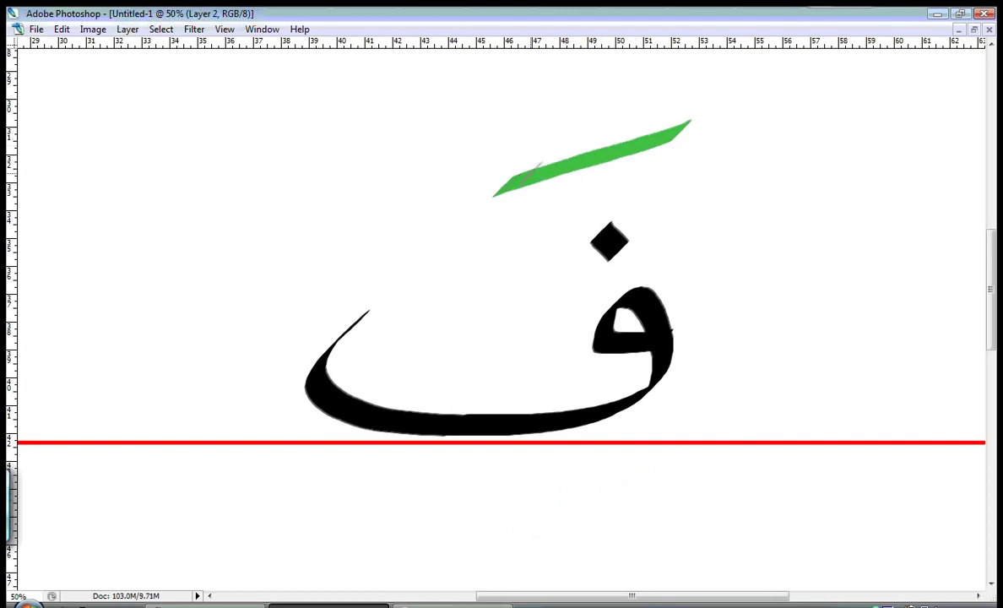
{"action": "key", "text": "ctrl+z"}
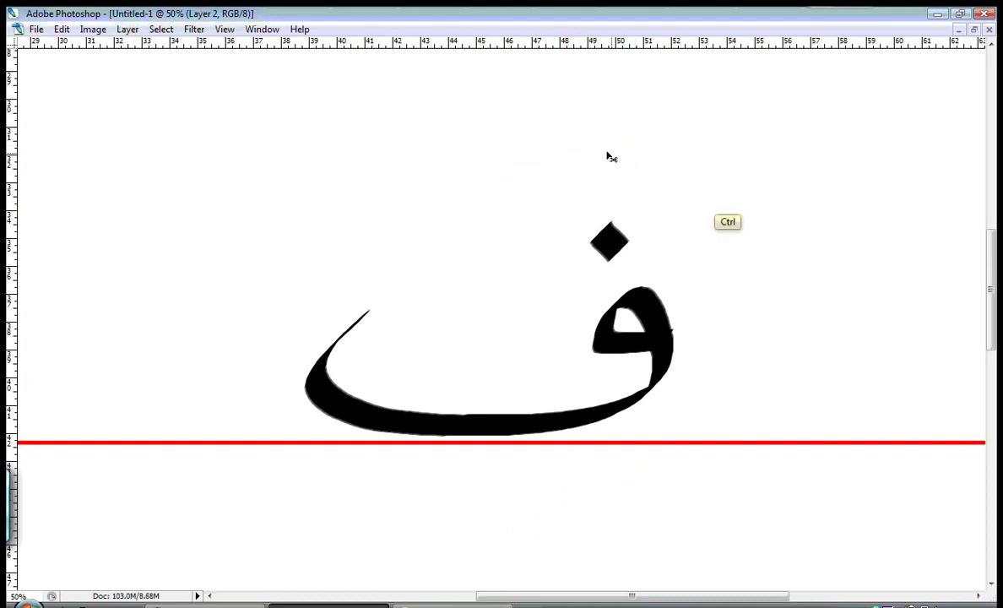
{"action": "left_click_drag", "start_coordinate": [600, 152], "coordinate": [470, 246]}
{"action": "key", "text": "ctrl+z"}
{"action": "left_click_drag", "start_coordinate": [669, 482], "coordinate": [464, 564]}
{"action": "key", "text": "ctrl+z"}
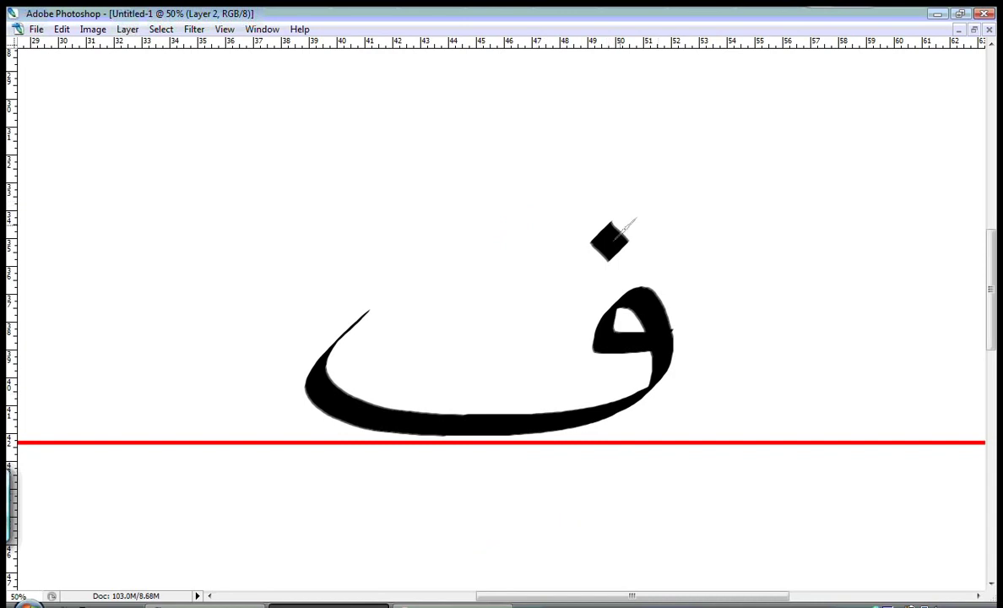
- Restore black as the brush colour and clear the ف from Layer 2
{"action": "key", "text": "Tab"}
{"action": "key", "text": "x"}
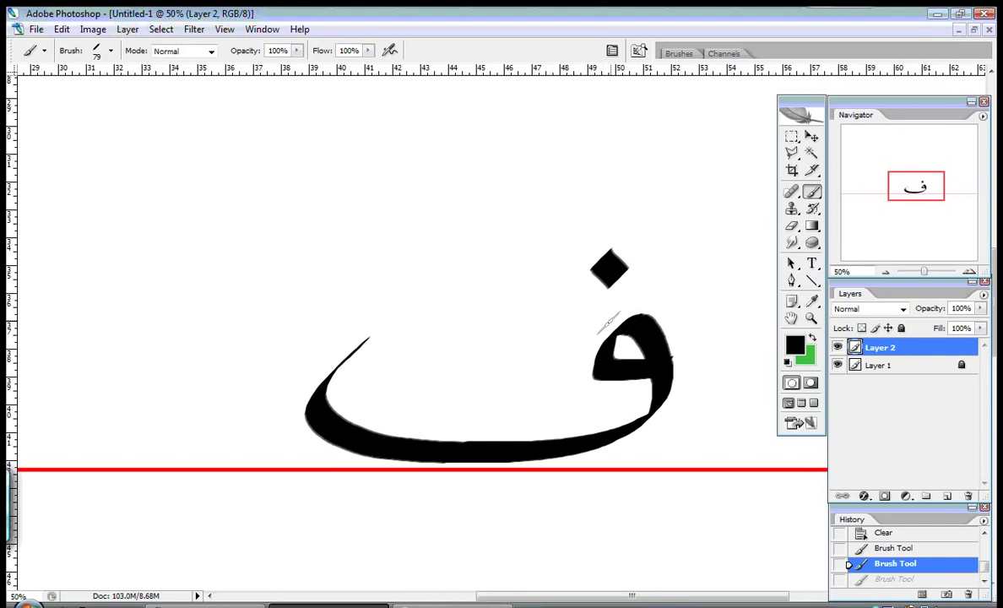
{"action": "key", "text": "ctrl+minus"}
{"action": "key", "text": "ctrl+minus"}
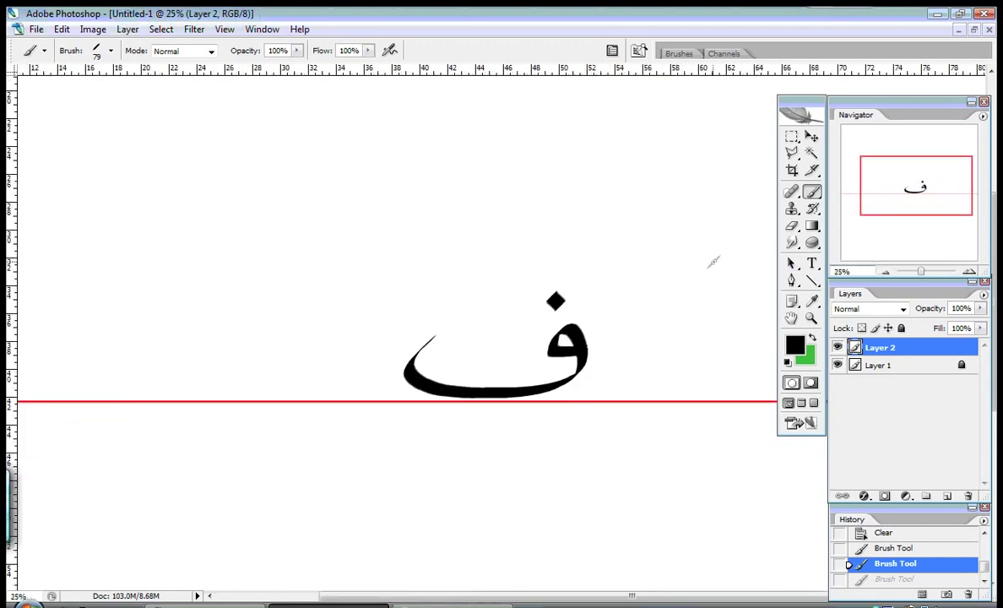
{"action": "key", "text": "Tab"}
{"action": "key", "text": "Delete"}
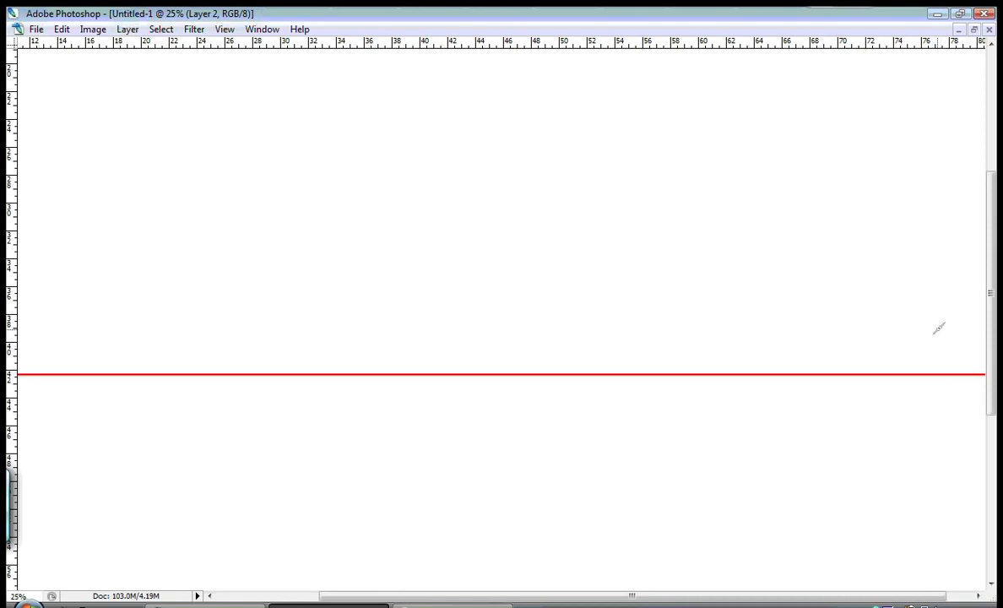
- Paint the initial form of ف with one dot and a dashed connector along the baseline, ending at a tall vertical divider
{"action": "mouse_move", "coordinate": [941, 331]}
{"action": "left_mouse_down"}
{"action": "mouse_move", "coordinate": [908, 342]}
{"action": "mouse_move", "coordinate": [903, 328]}
{"action": "mouse_move", "coordinate": [933, 319]}
{"action": "mouse_move", "coordinate": [918, 364]}
{"action": "mouse_move", "coordinate": [764, 381]}
{"action": "left_mouse_up"}
{"action": "left_click", "coordinate": [899, 281]}
{"action": "left_click_drag", "start_coordinate": [758, 191], "coordinate": [755, 527]}
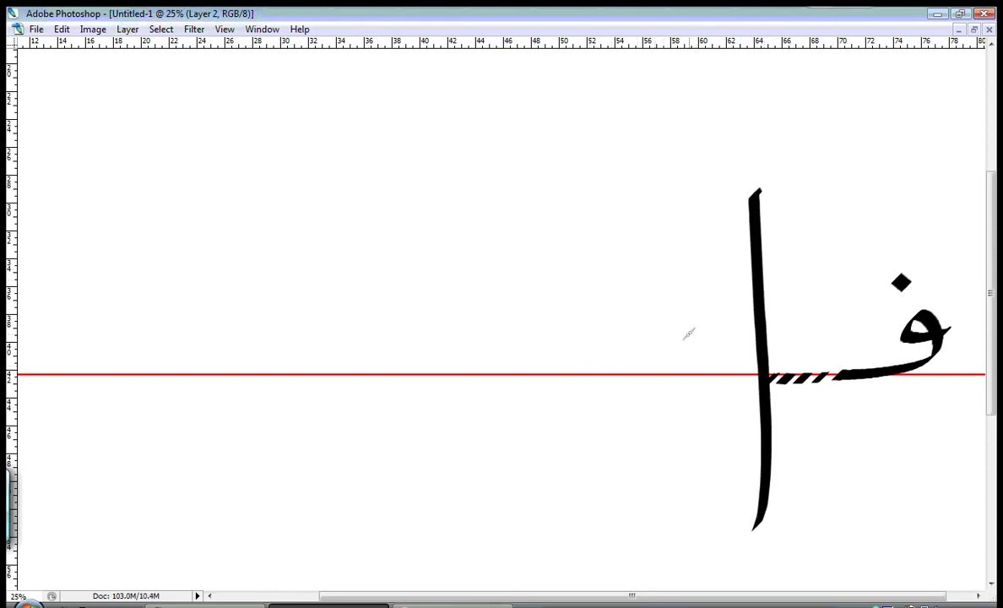
- Paint the medial form of ف with one dot and dashed connectors on both sides along the baseline
{"action": "left_click", "coordinate": [693, 362]}
{"action": "left_click", "coordinate": [668, 365]}
{"action": "mouse_move", "coordinate": [634, 362]}
{"action": "left_mouse_down"}
{"action": "mouse_move", "coordinate": [591, 365]}
{"action": "mouse_move", "coordinate": [561, 350]}
{"action": "mouse_move", "coordinate": [512, 376]}
{"action": "mouse_move", "coordinate": [426, 378]}
{"action": "left_mouse_up"}
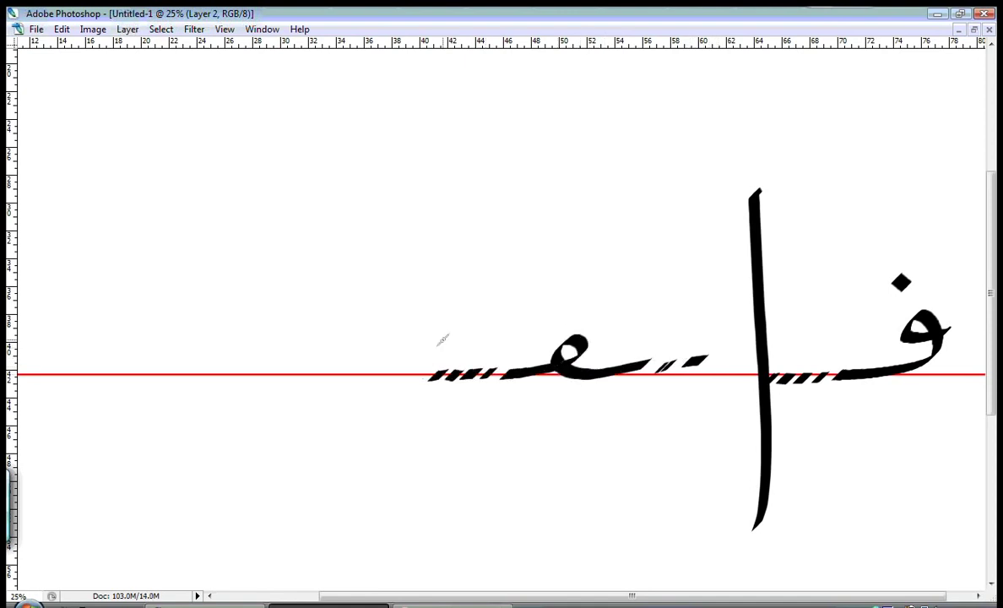
{"action": "left_click", "coordinate": [563, 313]}
- Paint a second vertical divider and, beyond it, the final form of ف with a dashed lead-in connector and one dot
{"action": "left_click_drag", "start_coordinate": [402, 194], "coordinate": [426, 563]}
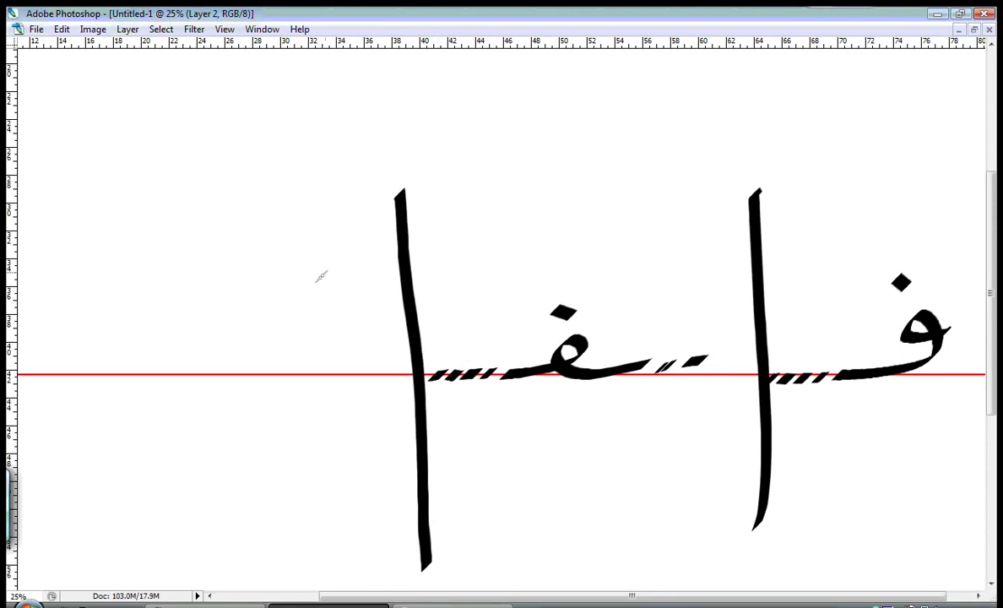
{"action": "mouse_move", "coordinate": [361, 351]}
{"action": "left_mouse_down"}
{"action": "mouse_move", "coordinate": [334, 363]}
{"action": "mouse_move", "coordinate": [244, 365]}
{"action": "mouse_move", "coordinate": [232, 342]}
{"action": "mouse_move", "coordinate": [237, 365]}
{"action": "mouse_move", "coordinate": [181, 370]}
{"action": "mouse_move", "coordinate": [154, 313]}
{"action": "left_mouse_up"}
{"action": "left_click_drag", "start_coordinate": [234, 297], "coordinate": [245, 301]}
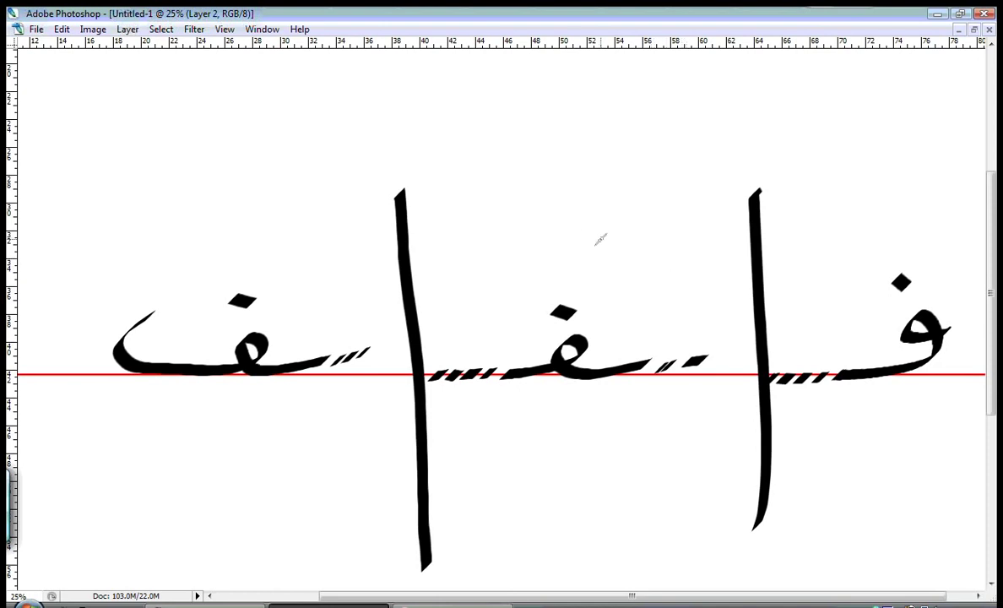
- Clear Layer 2 and paint the isolated letter ق in black with two dots, its bowl dipping below the red baseline
{"action": "key", "text": "Tab"}
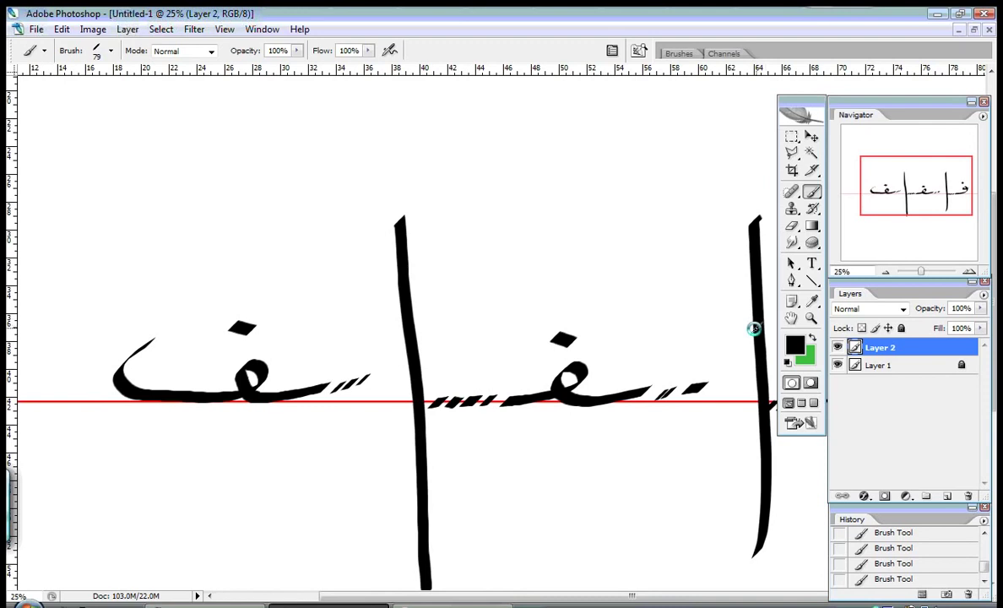
{"action": "key", "text": "Delete"}
{"action": "left_click", "coordinate": [969, 272]}
{"action": "left_click", "coordinate": [969, 272]}
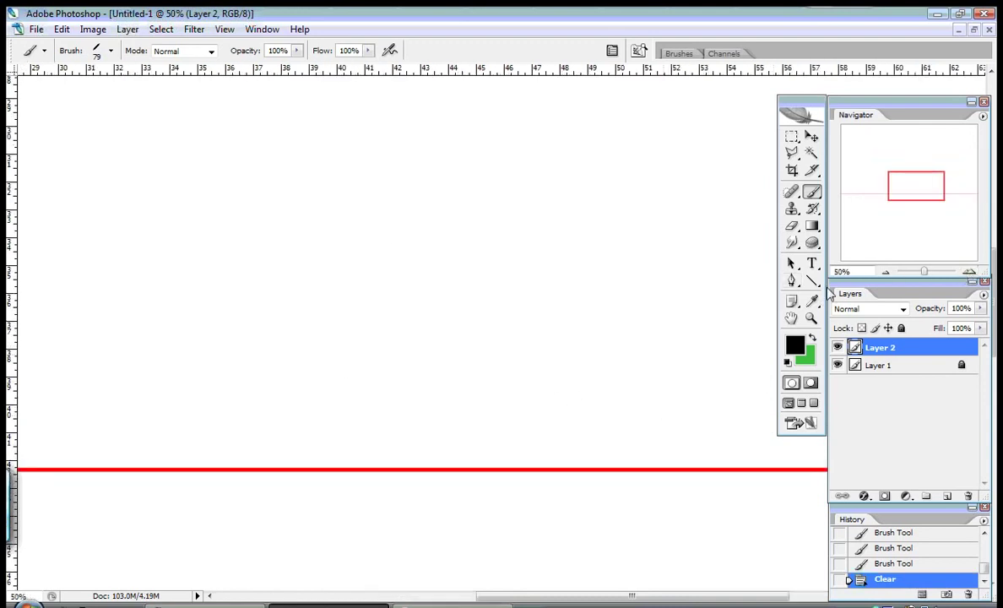
{"action": "key", "text": "Tab"}
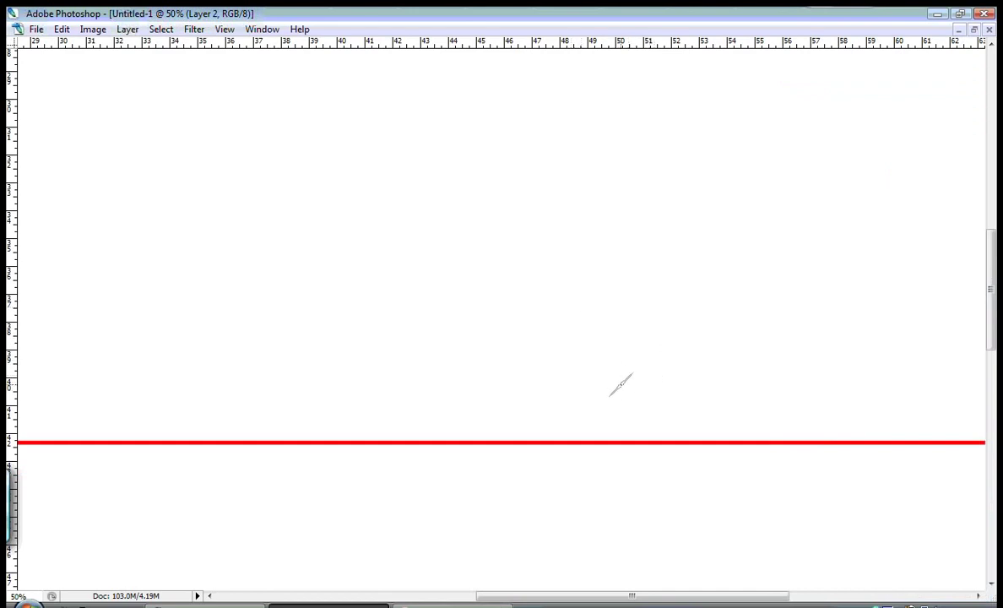
{"action": "mouse_move", "coordinate": [630, 383]}
{"action": "left_mouse_down"}
{"action": "mouse_move", "coordinate": [609, 386]}
{"action": "mouse_move", "coordinate": [583, 355]}
{"action": "mouse_move", "coordinate": [632, 378]}
{"action": "mouse_move", "coordinate": [610, 481]}
{"action": "mouse_move", "coordinate": [530, 518]}
{"action": "mouse_move", "coordinate": [459, 408]}
{"action": "mouse_move", "coordinate": [502, 365]}
{"action": "left_mouse_up"}
{"action": "left_click_drag", "start_coordinate": [579, 297], "coordinate": [632, 292]}
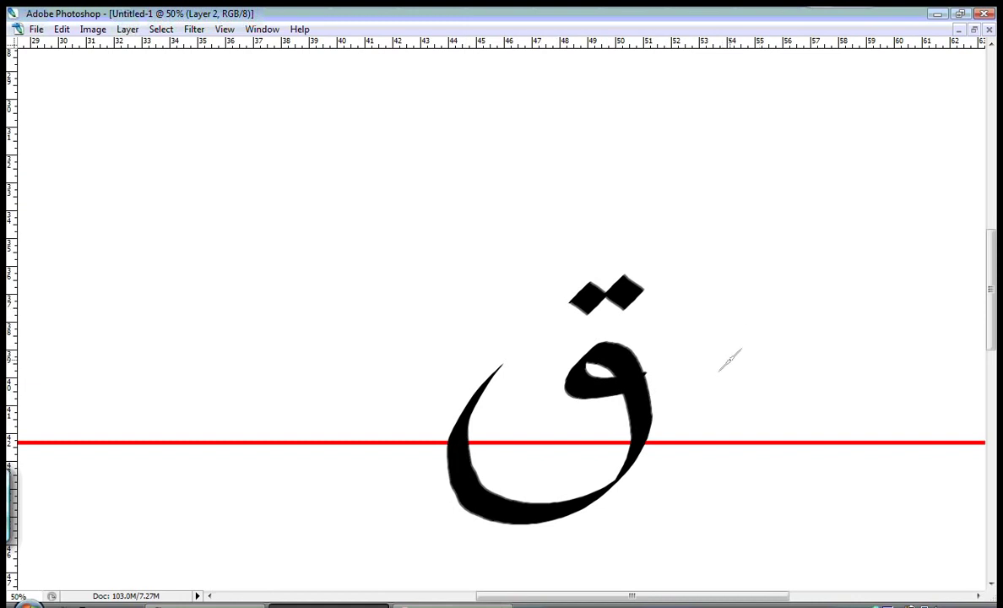
- Switch the brush colour to green and try vowel marks above and below the ق, undoing each one
{"action": "key", "text": "Tab"}
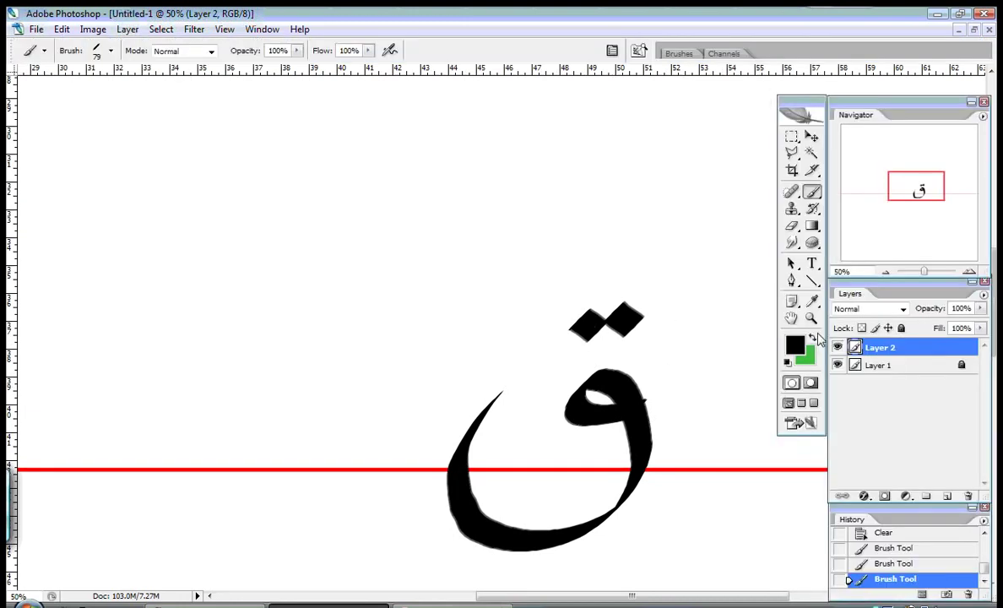
{"action": "key", "text": "Tab"}
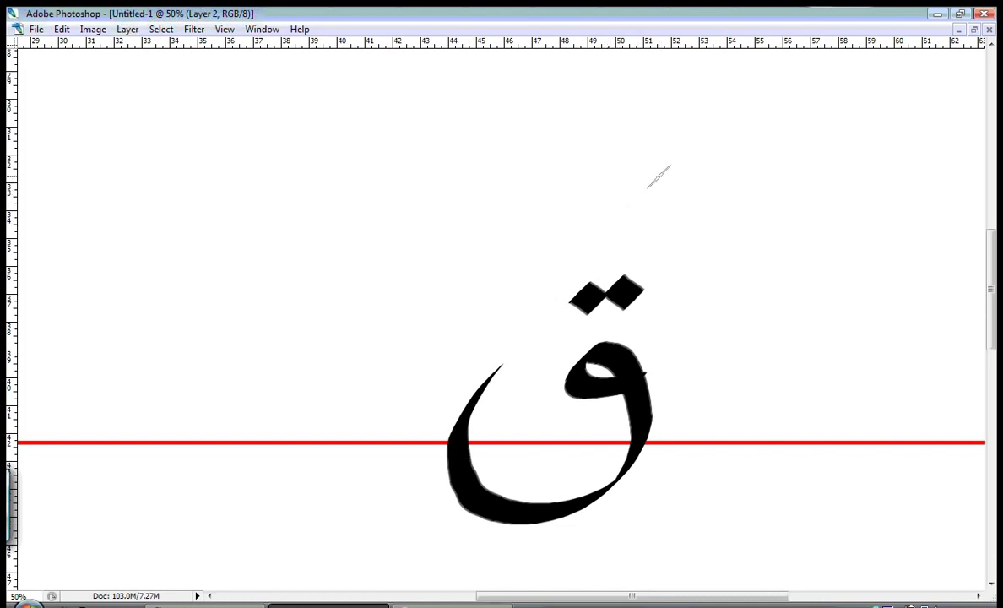
{"action": "left_click_drag", "start_coordinate": [658, 192], "coordinate": [485, 253]}
{"action": "key", "text": "ctrl+z"}
{"action": "left_click_drag", "start_coordinate": [618, 186], "coordinate": [501, 273]}
{"action": "key", "text": "ctrl+z"}
{"action": "left_click_drag", "start_coordinate": [648, 507], "coordinate": [498, 584]}
{"action": "key", "text": "ctrl+z"}
- Paint a long slanted green stroke above the ق plus further trial vowel marks above and below it, undoing each one
{"action": "left_click_drag", "start_coordinate": [673, 195], "coordinate": [498, 265]}
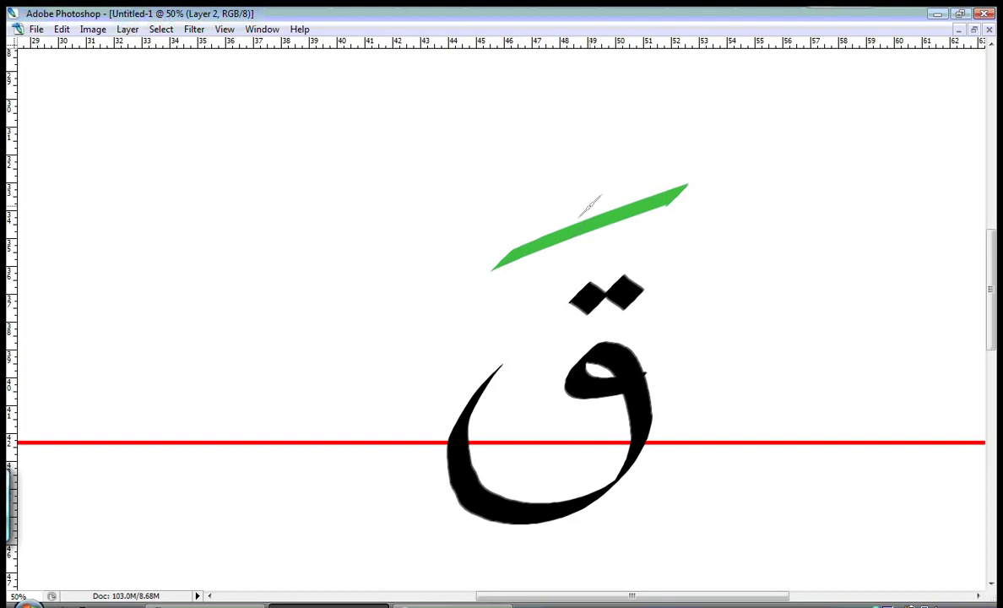
{"action": "key", "text": "ctrl+z"}
{"action": "left_click_drag", "start_coordinate": [623, 201], "coordinate": [466, 299]}
{"action": "key", "text": "ctrl+z"}
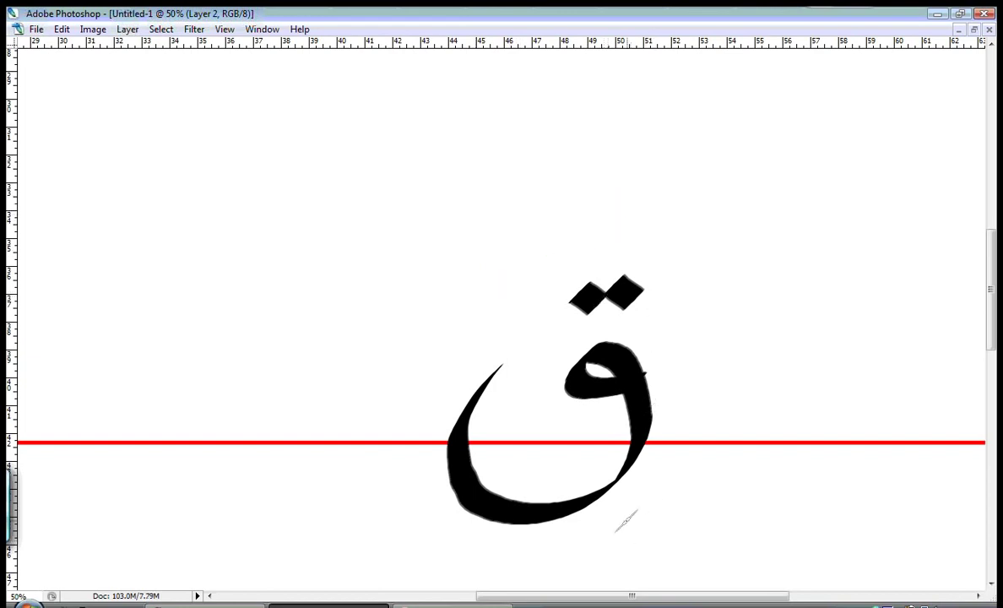
{"action": "left_click_drag", "start_coordinate": [668, 499], "coordinate": [525, 574]}
{"action": "key", "text": "ctrl+z"}
- Restore black as the brush colour and clear the ق from Layer 2
{"action": "key", "text": "Tab"}
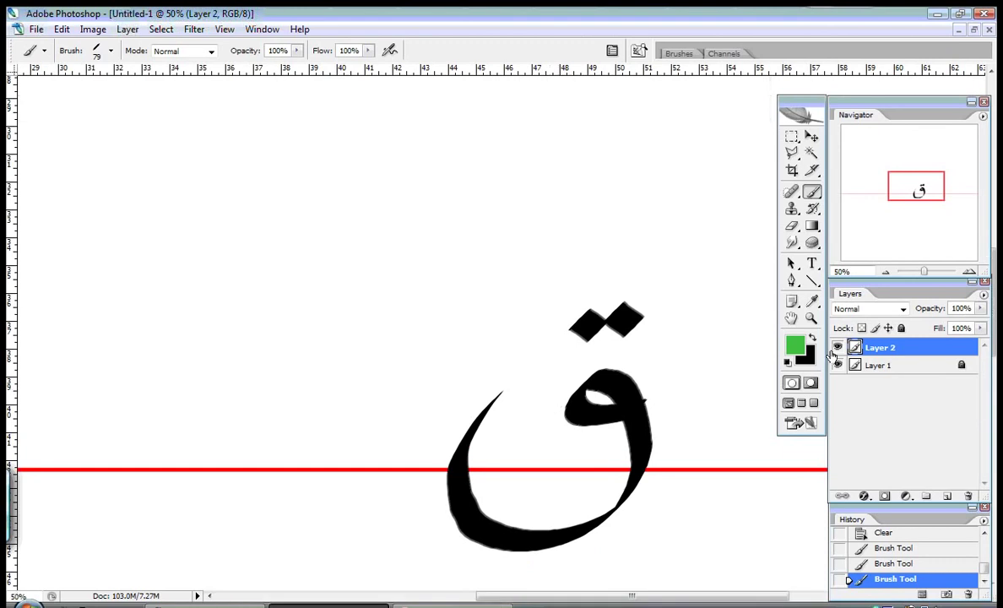
{"action": "left_click", "coordinate": [811, 337]}
{"action": "left_click", "coordinate": [885, 272]}
{"action": "left_click", "coordinate": [885, 272]}
{"action": "key", "text": "Tab"}
{"action": "key", "text": "Delete"}
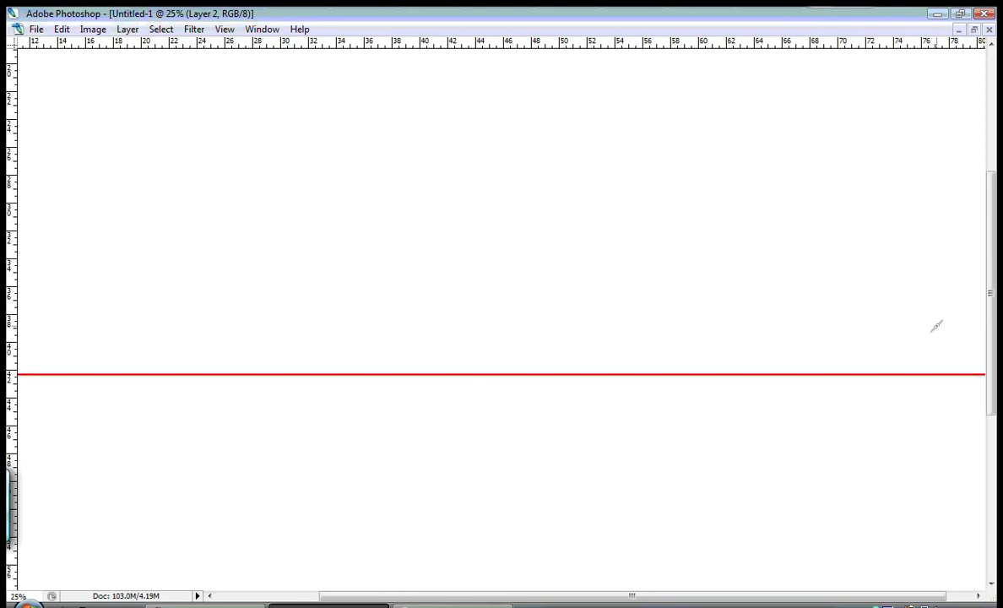
- Paint the initial form of ق with two dots and a dashed connector on the baseline, followed by a tall vertical divider
{"action": "mouse_move", "coordinate": [927, 328]}
{"action": "left_mouse_down"}
{"action": "mouse_move", "coordinate": [891, 336]}
{"action": "mouse_move", "coordinate": [928, 333]}
{"action": "mouse_move", "coordinate": [925, 358]}
{"action": "mouse_move", "coordinate": [839, 368]}
{"action": "mouse_move", "coordinate": [779, 358]}
{"action": "left_mouse_up"}
{"action": "mouse_move", "coordinate": [893, 278]}
{"action": "left_mouse_down"}
{"action": "mouse_move", "coordinate": [894, 288]}
{"action": "mouse_move", "coordinate": [930, 279]}
{"action": "left_mouse_up"}
{"action": "left_click_drag", "start_coordinate": [743, 182], "coordinate": [720, 583]}
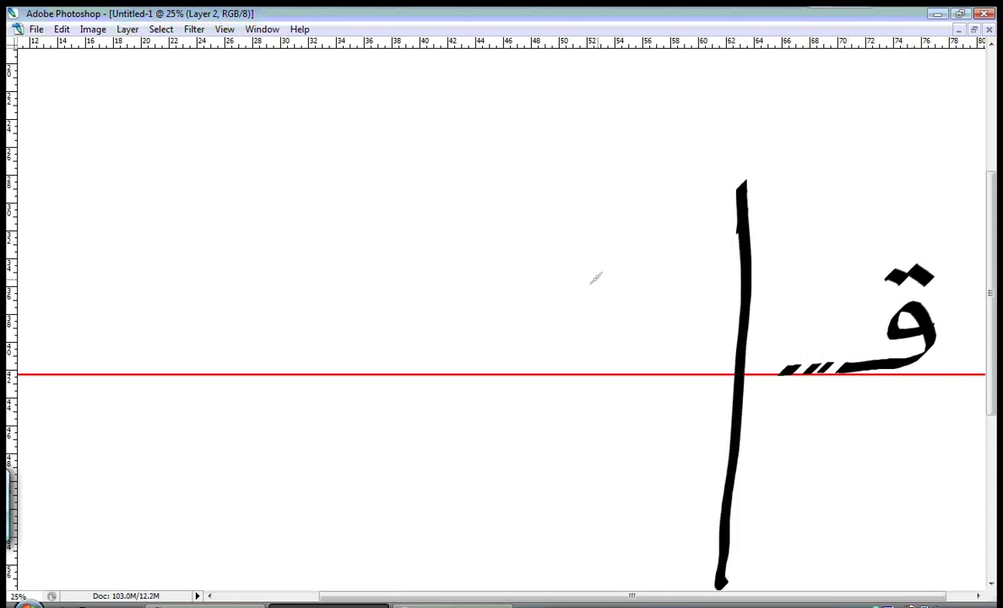
- Paint the medial form of ق with two dots and dashed connectors on both sides, followed by a second vertical divider
{"action": "mouse_move", "coordinate": [689, 353]}
{"action": "left_mouse_down"}
{"action": "mouse_move", "coordinate": [555, 374]}
{"action": "mouse_move", "coordinate": [509, 336]}
{"action": "mouse_move", "coordinate": [542, 338]}
{"action": "mouse_move", "coordinate": [451, 377]}
{"action": "mouse_move", "coordinate": [359, 377]}
{"action": "left_mouse_up"}
{"action": "mouse_move", "coordinate": [519, 295]}
{"action": "left_mouse_down"}
{"action": "mouse_move", "coordinate": [537, 298]}
{"action": "mouse_move", "coordinate": [514, 298]}
{"action": "left_mouse_up"}
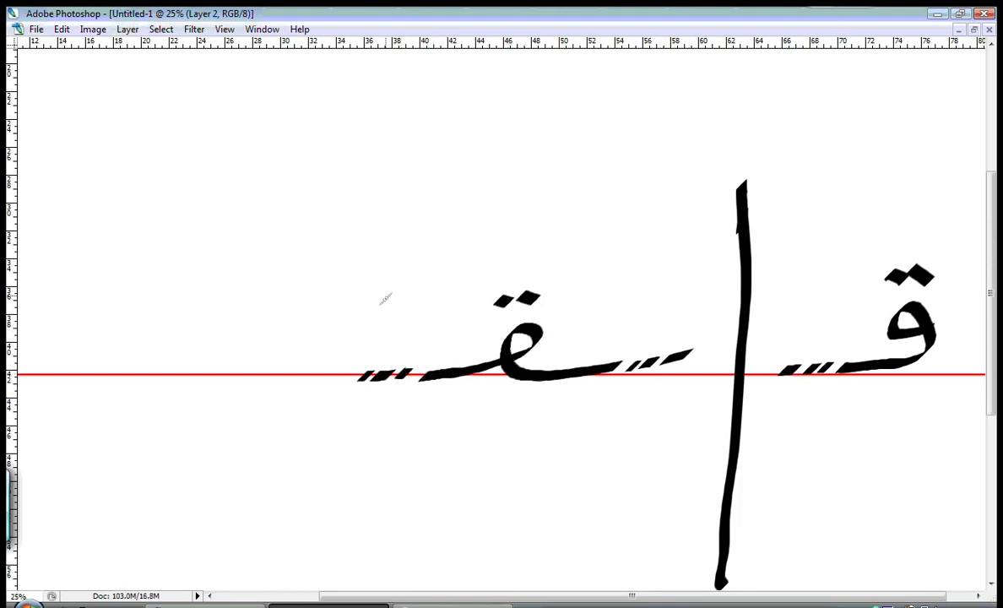
{"action": "left_click_drag", "start_coordinate": [335, 172], "coordinate": [377, 584]}
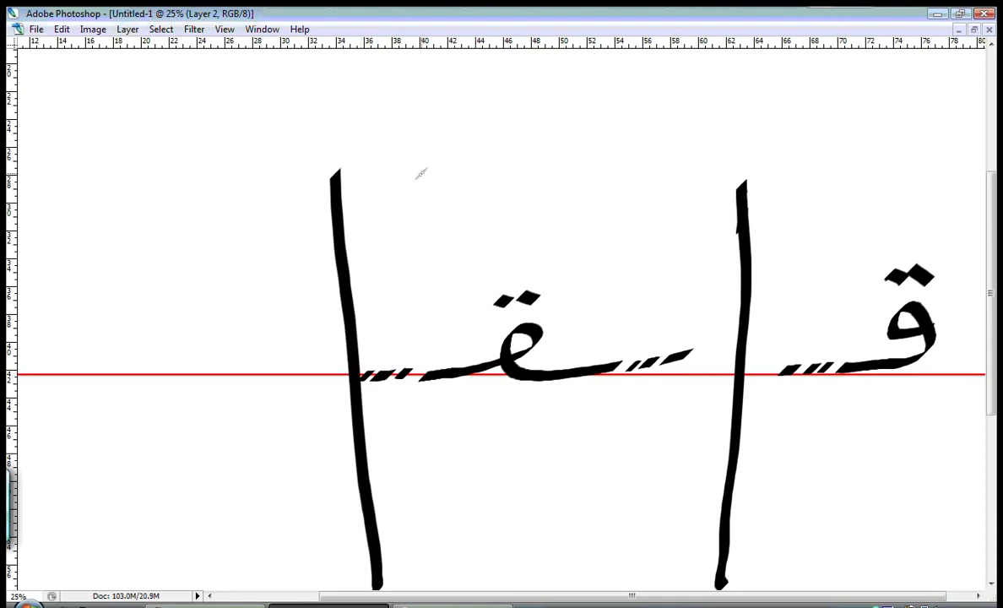
- Paint the final form of ق with a dashed lead-in connector, a bowl below the baseline and two dots above
{"action": "left_click_drag", "start_coordinate": [332, 347], "coordinate": [282, 364]}
{"action": "left_click_drag", "start_coordinate": [265, 370], "coordinate": [271, 366]}
{"action": "left_click_drag", "start_coordinate": [256, 372], "coordinate": [261, 367]}
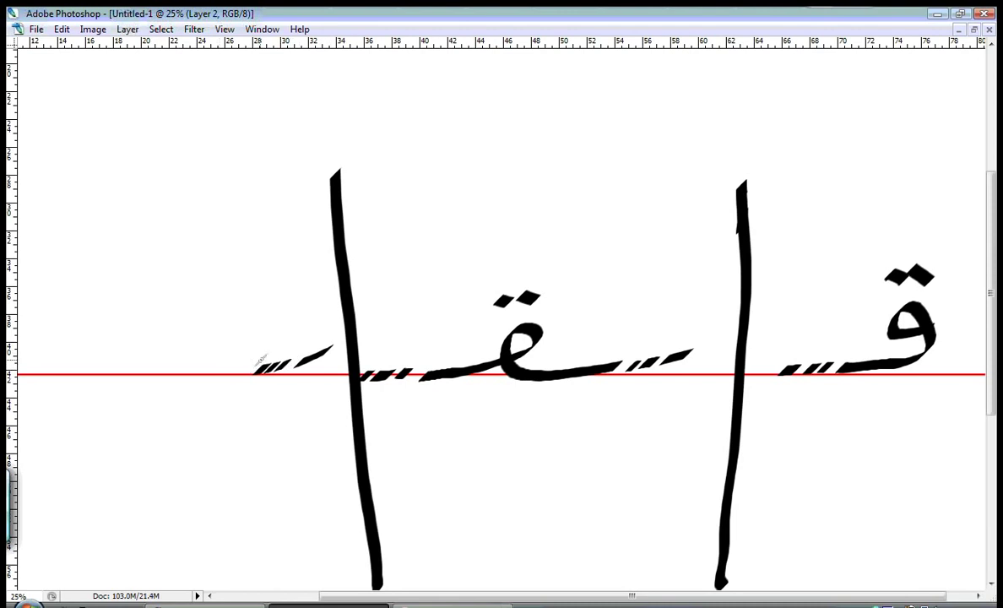
{"action": "mouse_move", "coordinate": [240, 366]}
{"action": "left_mouse_down"}
{"action": "mouse_move", "coordinate": [169, 361]}
{"action": "mouse_move", "coordinate": [173, 338]}
{"action": "mouse_move", "coordinate": [196, 372]}
{"action": "mouse_move", "coordinate": [139, 432]}
{"action": "mouse_move", "coordinate": [118, 365]}
{"action": "left_mouse_up"}
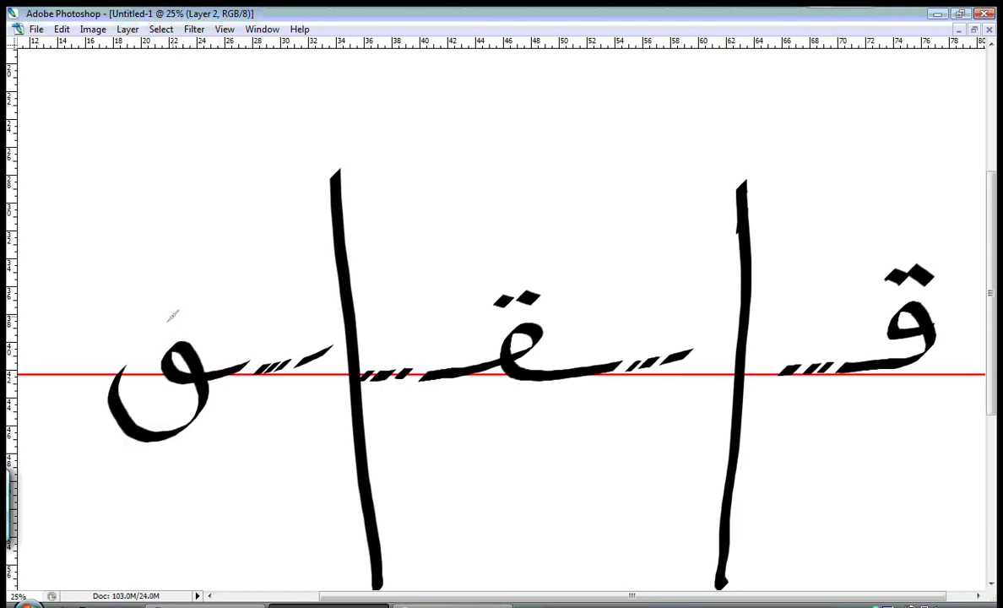
{"action": "left_click_drag", "start_coordinate": [162, 323], "coordinate": [173, 314]}
{"action": "left_click_drag", "start_coordinate": [185, 322], "coordinate": [197, 311]}
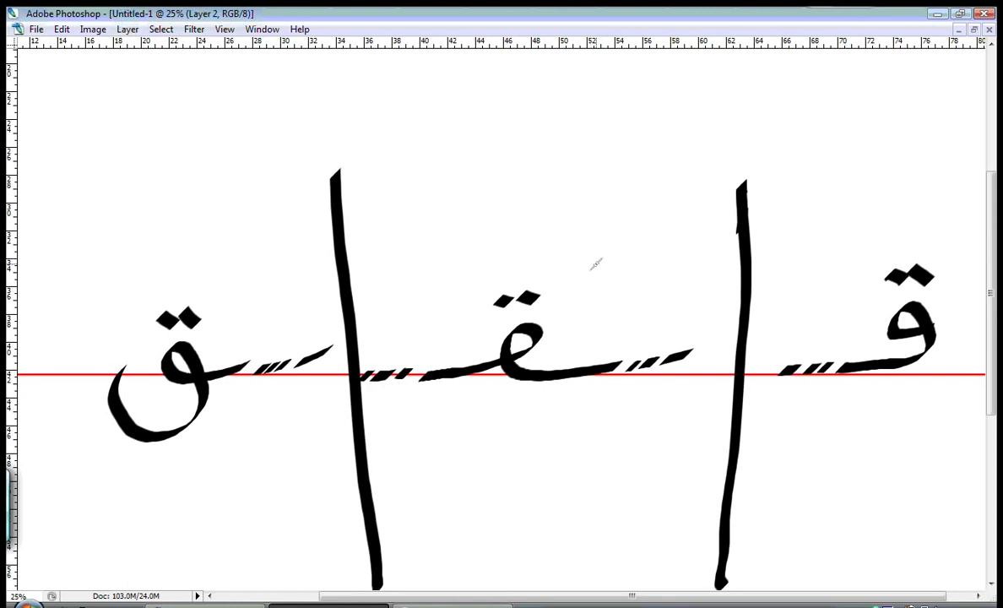
- Clear all the ق forms and dividers from Layer 2
{"action": "key", "text": "Tab"}
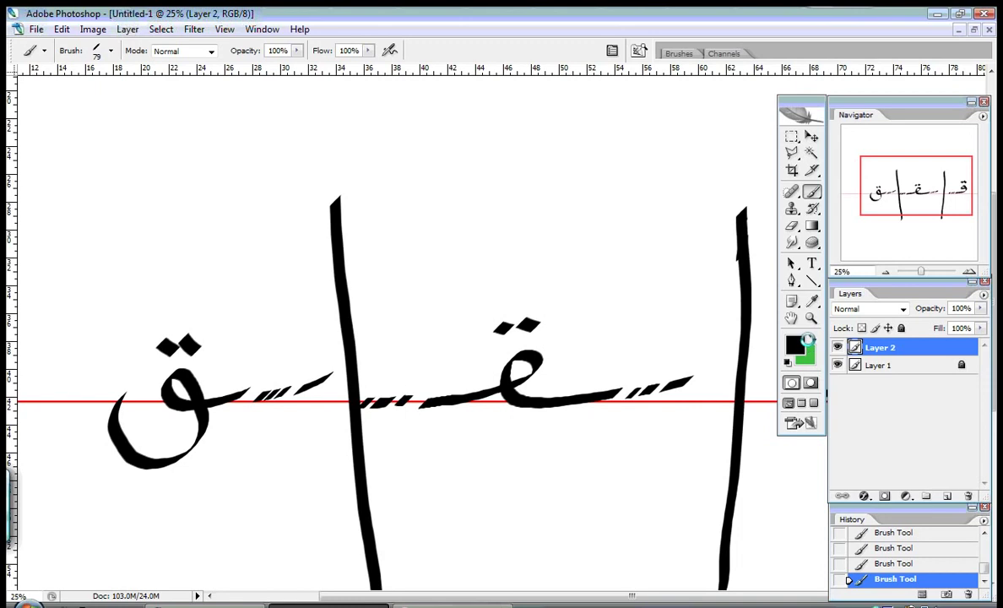
{"action": "key", "text": "Delete"}
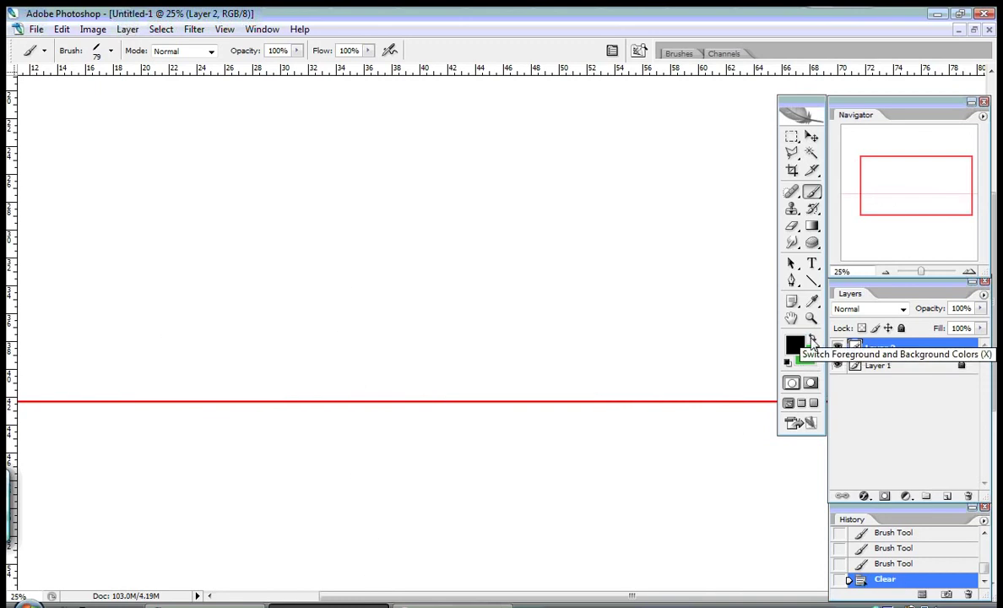
- Paint a large black isolated ك across the baseline, with its small hamza-like mark inside the bowl, at 50% zoom
{"action": "left_click", "coordinate": [969, 271]}
{"action": "left_click", "coordinate": [969, 272]}
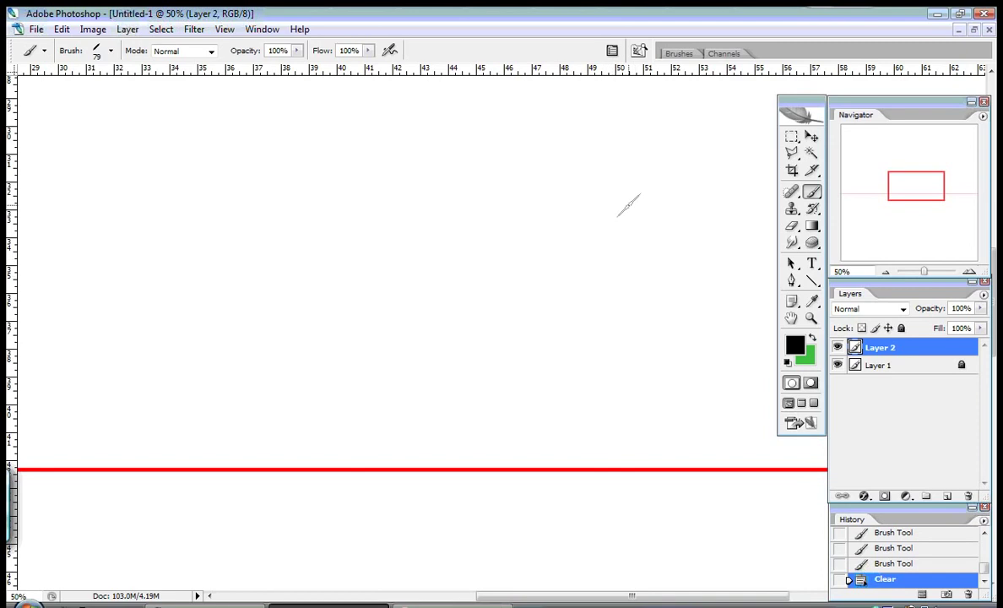
{"action": "key", "text": "Tab"}
{"action": "mouse_move", "coordinate": [613, 152]}
{"action": "left_mouse_down"}
{"action": "mouse_move", "coordinate": [615, 376]}
{"action": "mouse_move", "coordinate": [547, 416]}
{"action": "mouse_move", "coordinate": [425, 416]}
{"action": "mouse_move", "coordinate": [440, 293]}
{"action": "mouse_move", "coordinate": [478, 345]}
{"action": "left_mouse_up"}
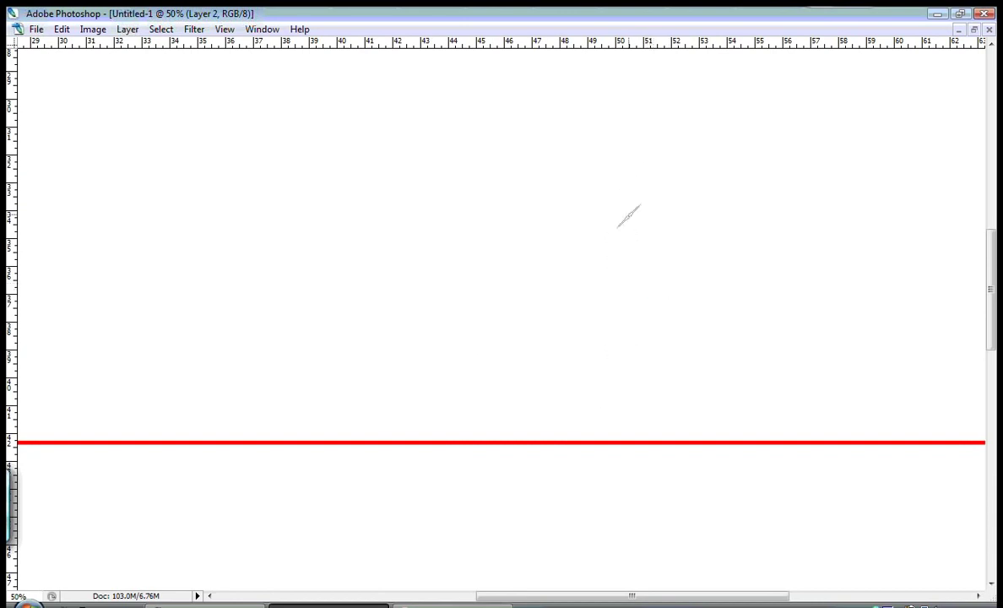
{"action": "mouse_move", "coordinate": [639, 166]}
{"action": "left_mouse_down"}
{"action": "mouse_move", "coordinate": [653, 398]}
{"action": "mouse_move", "coordinate": [619, 434]}
{"action": "mouse_move", "coordinate": [492, 443]}
{"action": "mouse_move", "coordinate": [422, 414]}
{"action": "mouse_move", "coordinate": [470, 338]}
{"action": "left_mouse_up"}
{"action": "left_click_drag", "start_coordinate": [563, 331], "coordinate": [523, 384]}
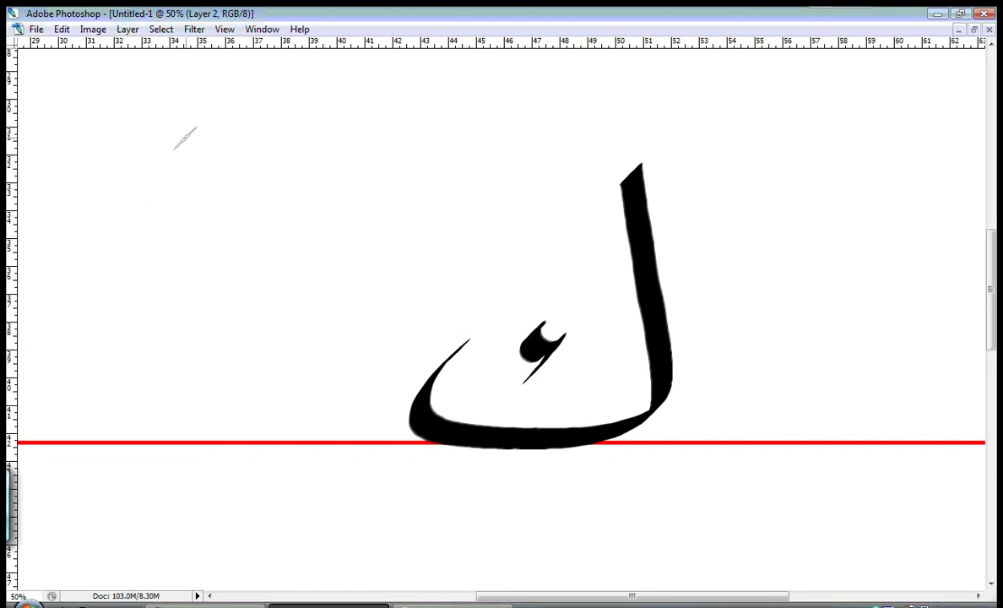
- Paint a Latin letter K beside the ك for comparison and undo its three strokes
{"action": "left_click_drag", "start_coordinate": [160, 116], "coordinate": [143, 387]}
{"action": "left_click_drag", "start_coordinate": [243, 160], "coordinate": [126, 272]}
{"action": "mouse_move", "coordinate": [161, 239]}
{"action": "left_mouse_down"}
{"action": "mouse_move", "coordinate": [285, 319]}
{"action": "mouse_move", "coordinate": [310, 321]}
{"action": "left_mouse_up"}
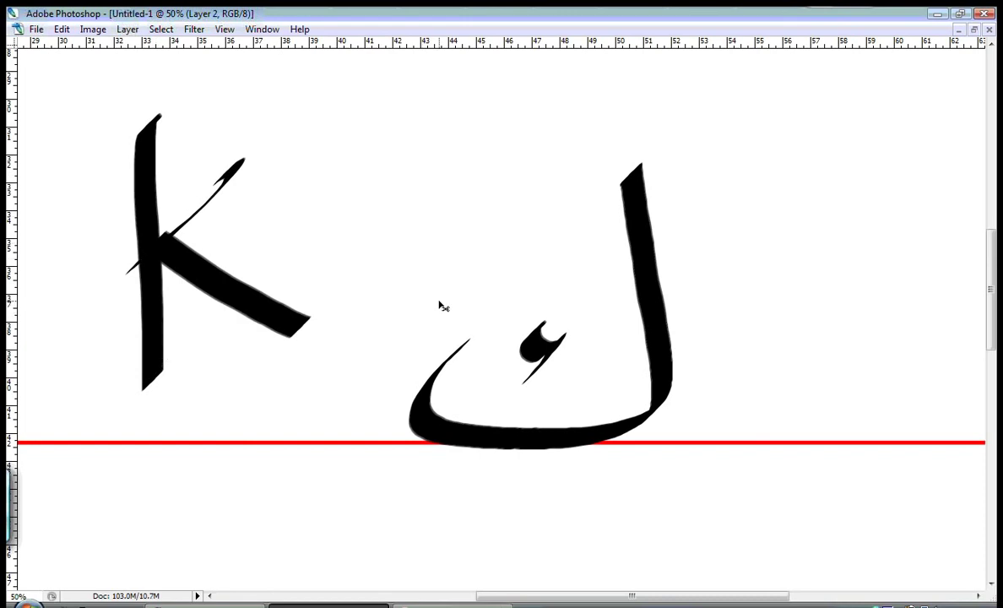
{"action": "key", "text": "ctrl+alt+z"}
{"action": "key", "text": "ctrl+alt+z"}
{"action": "key", "text": "ctrl+alt+z"}
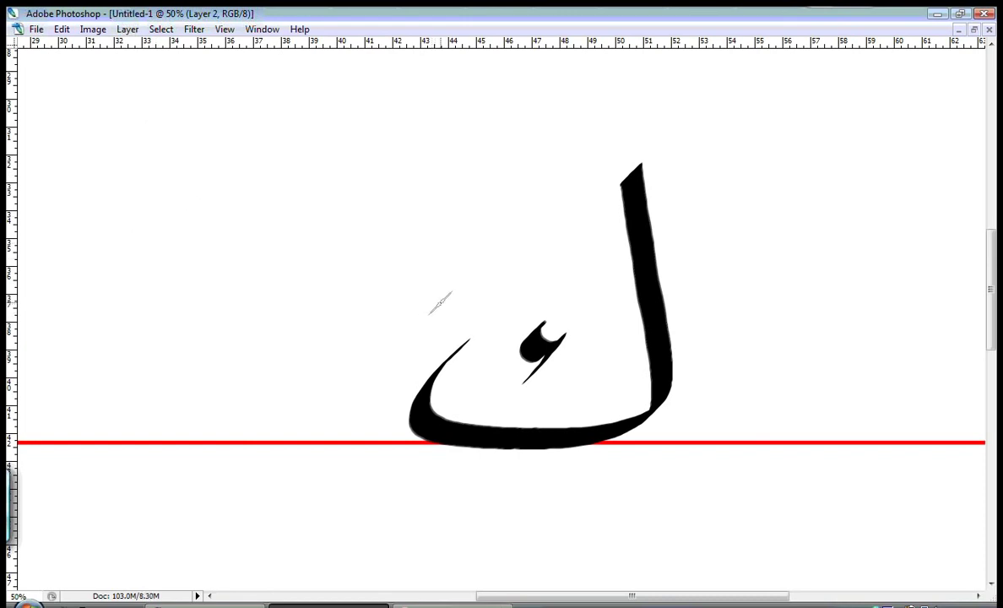
- Swap the foreground color to green and try single vowel marks above and below the ك, undoing each one
{"action": "key", "text": "Tab"}
{"action": "left_click", "coordinate": [815, 340]}
{"action": "key", "text": "Tab"}
{"action": "left_click_drag", "start_coordinate": [631, 107], "coordinate": [412, 226]}
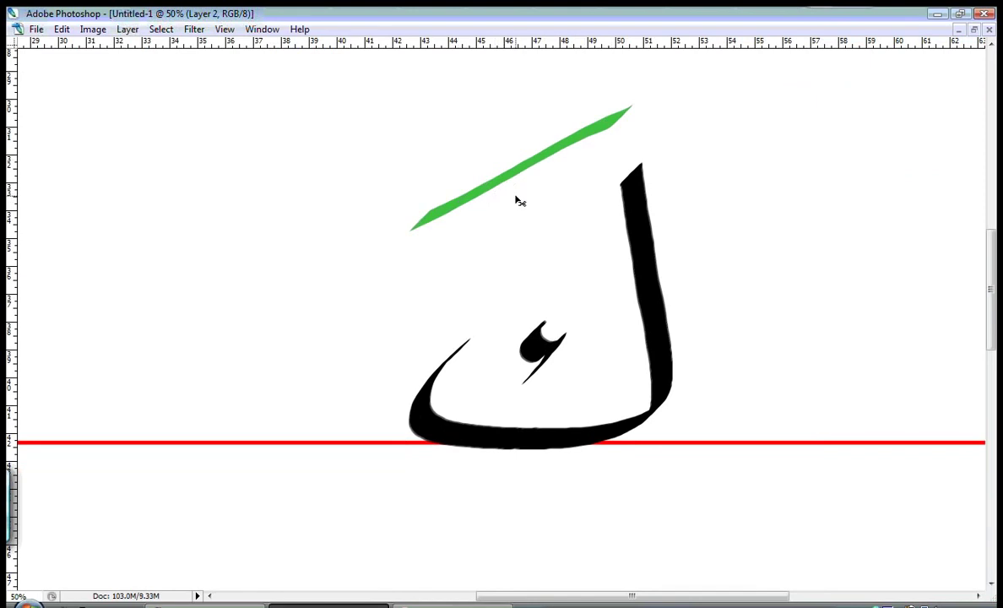
{"action": "key", "text": "ctrl+alt+z"}
{"action": "left_click_drag", "start_coordinate": [510, 150], "coordinate": [374, 256]}
{"action": "key", "text": "ctrl+alt+z"}
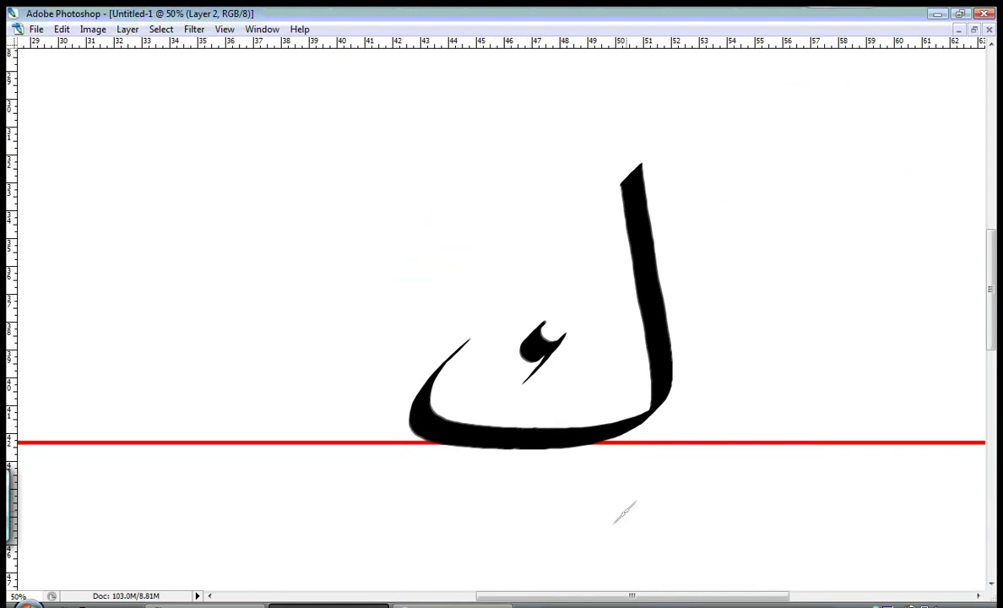
{"action": "left_click_drag", "start_coordinate": [622, 513], "coordinate": [472, 552]}
{"action": "key", "text": "ctrl+alt+z"}
- Try further green vowel marks above and below the ك, undoing each, and swap the foreground color back to black
{"action": "left_click_drag", "start_coordinate": [633, 103], "coordinate": [409, 212]}
{"action": "key", "text": "ctrl+alt+z"}
{"action": "left_click_drag", "start_coordinate": [542, 105], "coordinate": [414, 251]}
{"action": "key", "text": "ctrl+alt+z"}
{"action": "left_click_drag", "start_coordinate": [666, 479], "coordinate": [455, 565]}
{"action": "key", "text": "ctrl+alt+z"}
{"action": "key", "text": "Tab"}
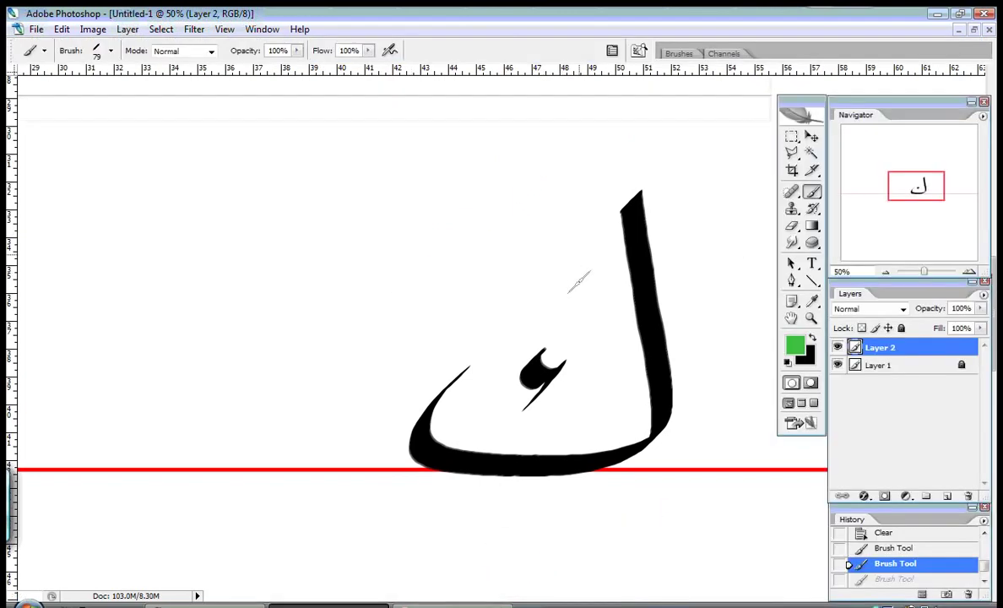
{"action": "left_click", "coordinate": [813, 340]}
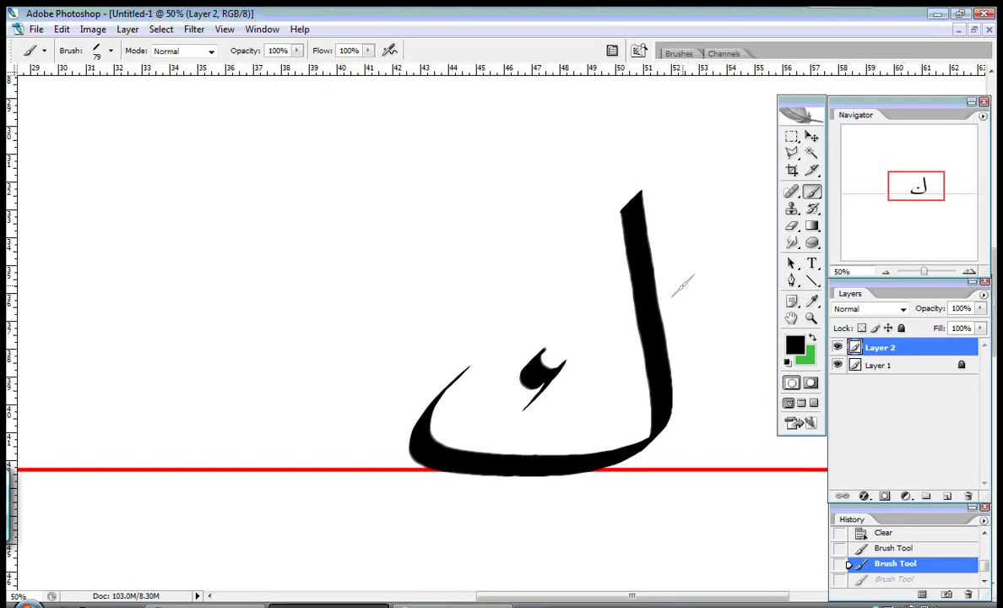
- Clear the isolated ك from Layer 2 and hide the panels at 25% zoom
{"action": "left_click", "coordinate": [885, 271]}
{"action": "left_click", "coordinate": [885, 270]}
{"action": "key", "text": "Delete"}
{"action": "key", "text": "Tab"}
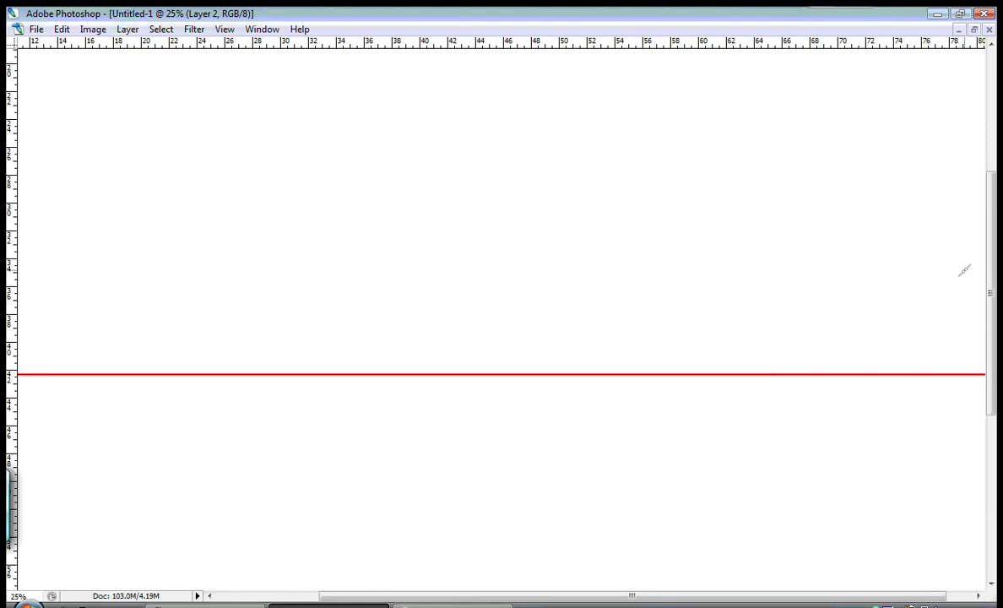
- Paint the initial form of ك with a dashed connector on the baseline, followed by a tall vertical divider
{"action": "mouse_move", "coordinate": [967, 268]}
{"action": "left_mouse_down"}
{"action": "mouse_move", "coordinate": [825, 327]}
{"action": "mouse_move", "coordinate": [814, 369]}
{"action": "mouse_move", "coordinate": [762, 378]}
{"action": "left_mouse_up"}
{"action": "left_click_drag", "start_coordinate": [757, 368], "coordinate": [746, 377]}
{"action": "left_click_drag", "start_coordinate": [744, 368], "coordinate": [721, 380]}
{"action": "left_click_drag", "start_coordinate": [658, 172], "coordinate": [662, 589]}
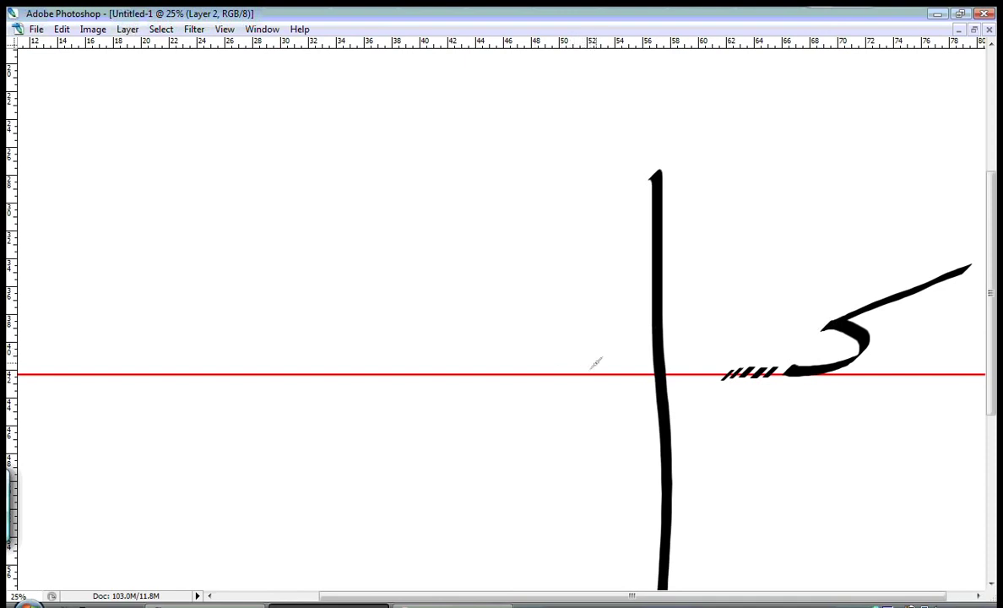
- Paint the medial form of ك with dashed connectors on both sides, followed by a second vertical divider
{"action": "left_click_drag", "start_coordinate": [601, 358], "coordinate": [479, 361]}
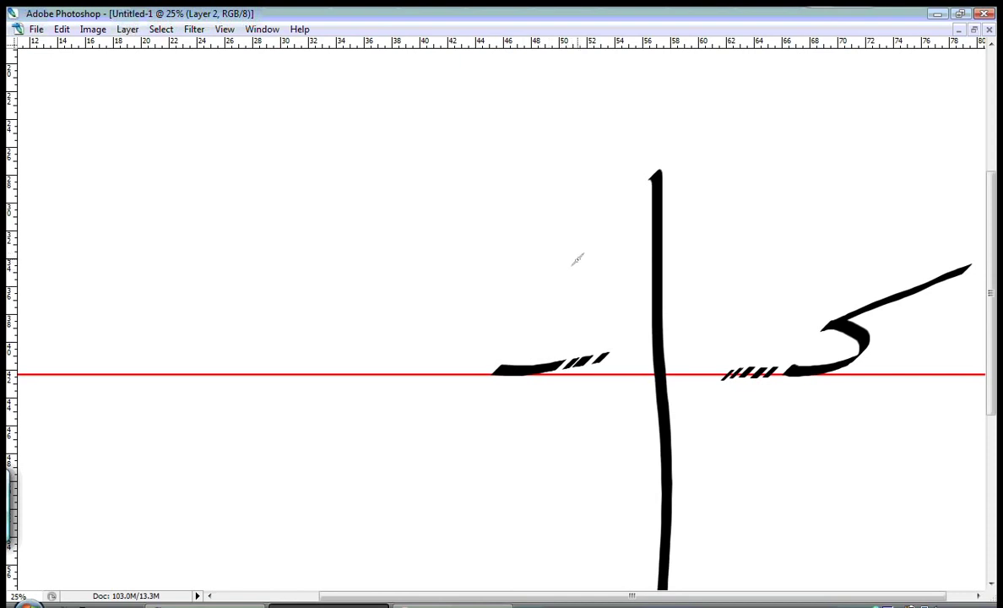
{"action": "mouse_move", "coordinate": [584, 253]}
{"action": "left_mouse_down"}
{"action": "mouse_move", "coordinate": [436, 337]}
{"action": "mouse_move", "coordinate": [494, 365]}
{"action": "mouse_move", "coordinate": [399, 379]}
{"action": "left_mouse_up"}
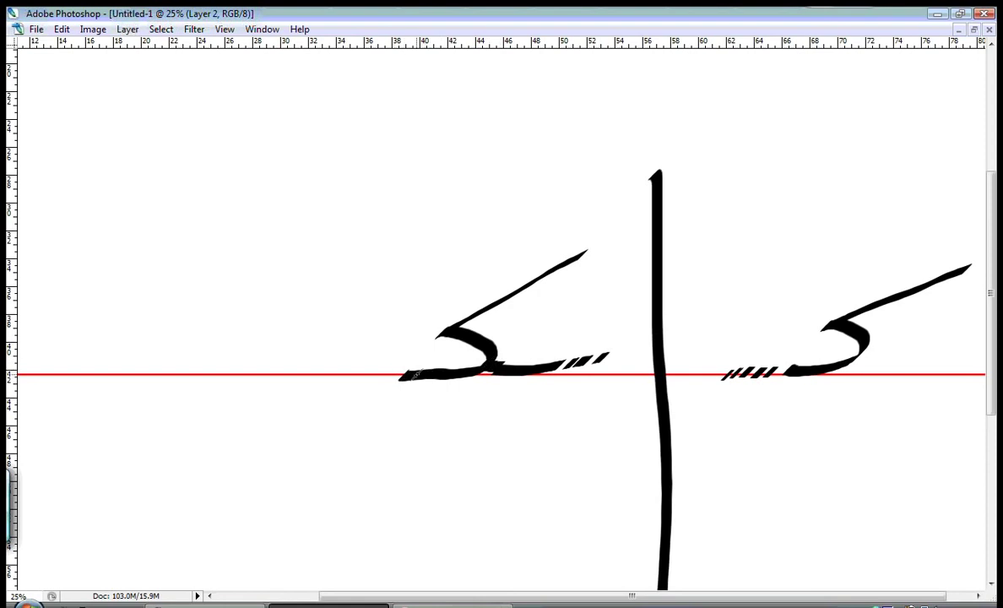
{"action": "left_click_drag", "start_coordinate": [400, 374], "coordinate": [337, 369]}
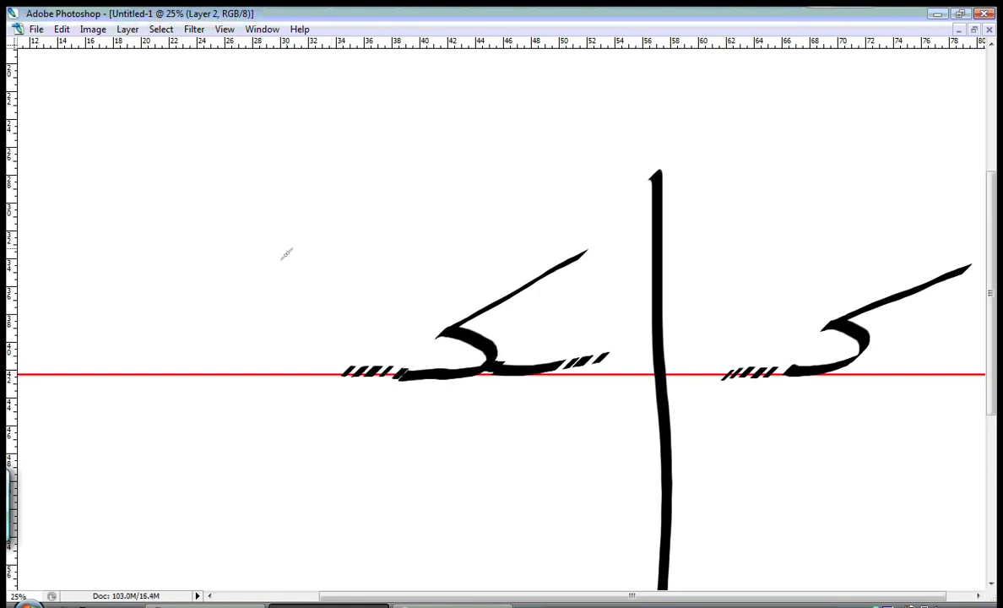
{"action": "left_click_drag", "start_coordinate": [286, 189], "coordinate": [326, 591]}
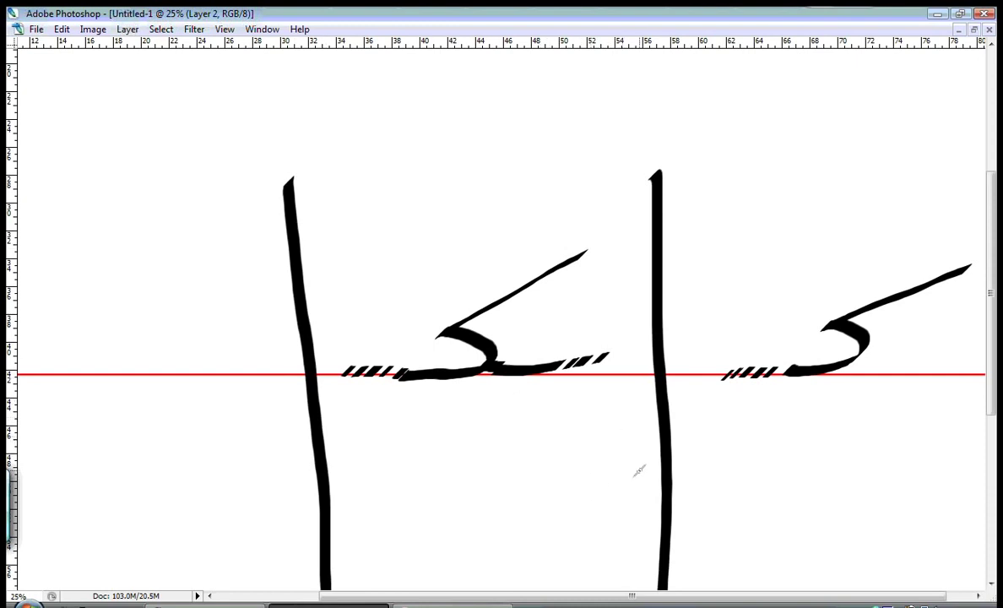
- Paint an alternative medial ك with an upright stem, slanted top stroke and dashed connectors below the first medial form
{"action": "mouse_move", "coordinate": [641, 465]}
{"action": "left_mouse_down"}
{"action": "mouse_move", "coordinate": [604, 481]}
{"action": "mouse_move", "coordinate": [498, 405]}
{"action": "mouse_move", "coordinate": [519, 468]}
{"action": "mouse_move", "coordinate": [453, 498]}
{"action": "mouse_move", "coordinate": [370, 496]}
{"action": "left_mouse_up"}
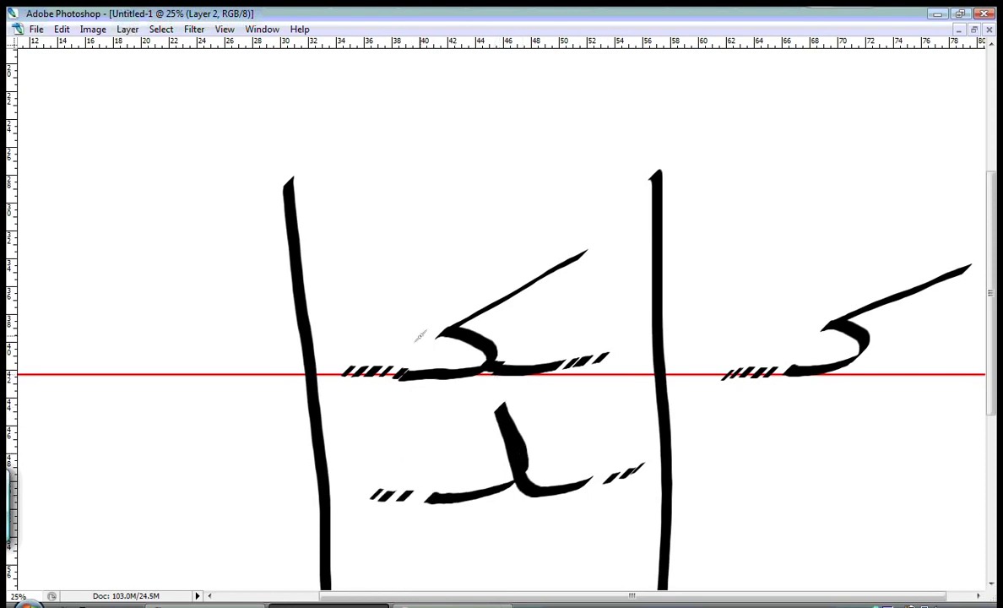
{"action": "left_click_drag", "start_coordinate": [614, 387], "coordinate": [500, 424]}
{"action": "key", "text": "ctrl+z"}
{"action": "left_click_drag", "start_coordinate": [635, 367], "coordinate": [499, 406]}
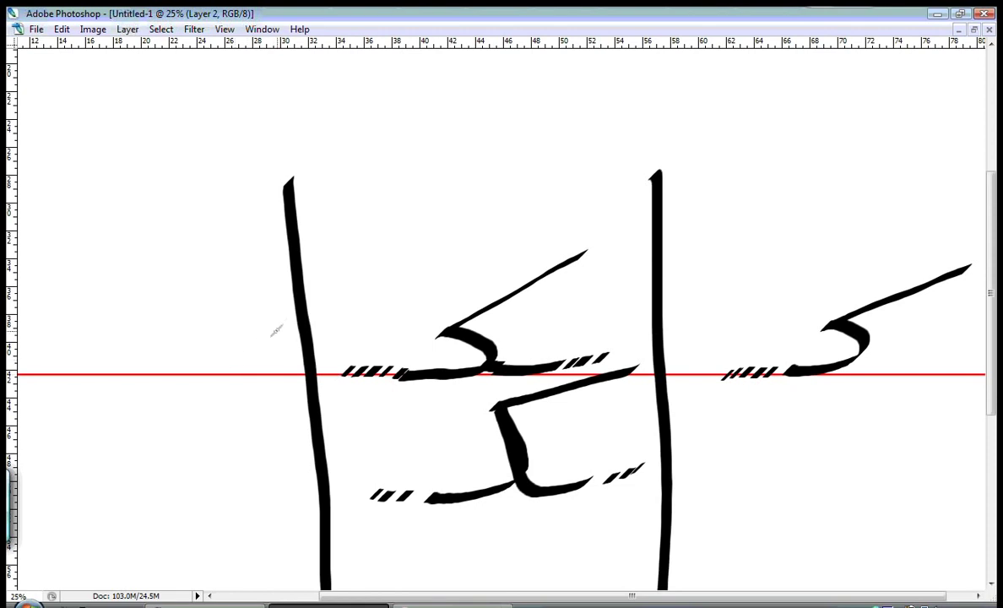
- Paint the final form of ك with a dashed lead-in on the baseline, and an alternative with a curled end below it
{"action": "mouse_move", "coordinate": [281, 359]}
{"action": "left_mouse_down"}
{"action": "mouse_move", "coordinate": [221, 368]}
{"action": "mouse_move", "coordinate": [182, 361]}
{"action": "left_mouse_up"}
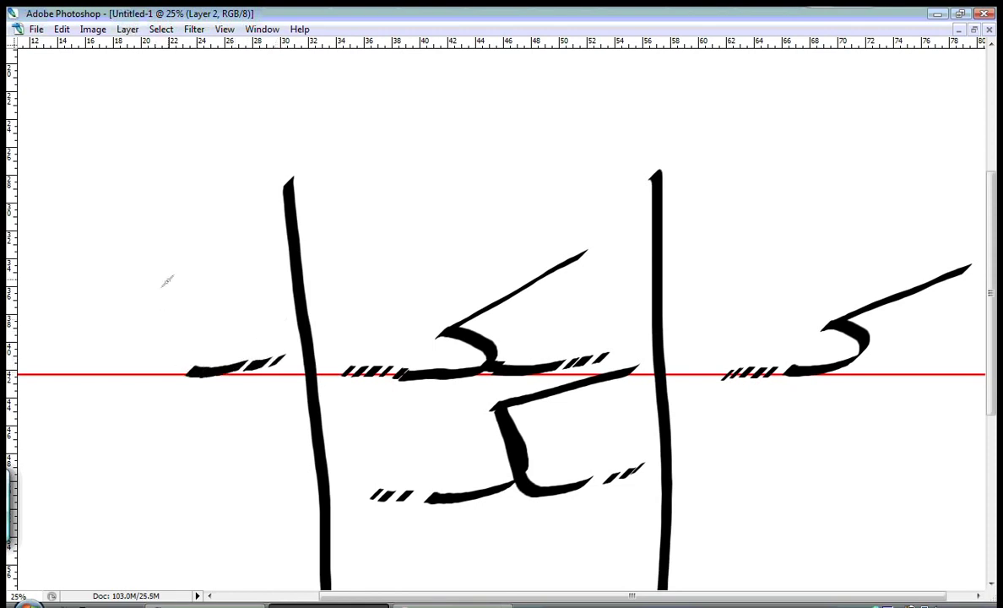
{"action": "mouse_move", "coordinate": [170, 239]}
{"action": "left_mouse_down"}
{"action": "mouse_move", "coordinate": [193, 357]}
{"action": "mouse_move", "coordinate": [81, 366]}
{"action": "mouse_move", "coordinate": [94, 321]}
{"action": "mouse_move", "coordinate": [125, 356]}
{"action": "left_mouse_up"}
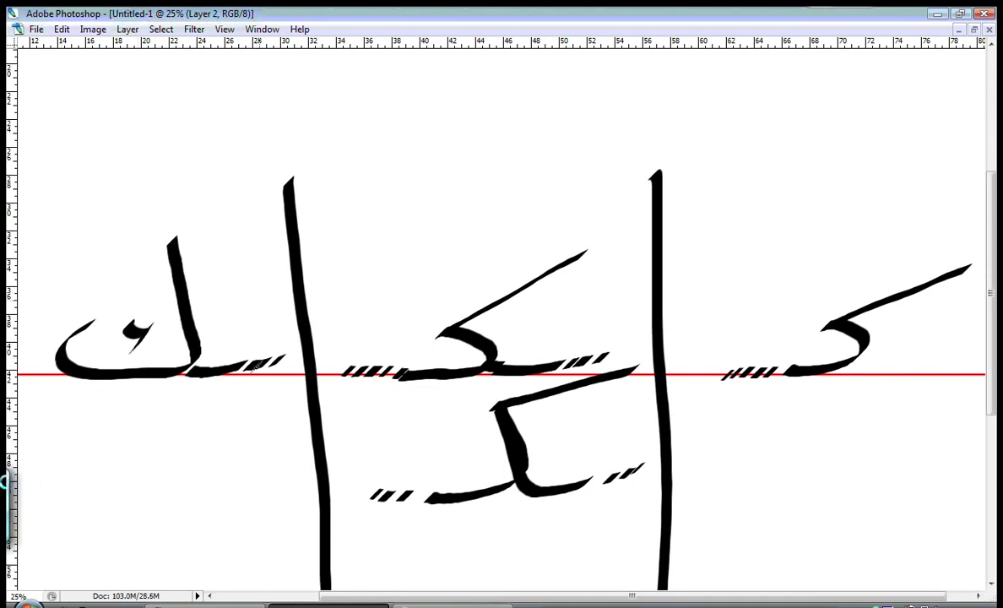
{"action": "mouse_move", "coordinate": [297, 469]}
{"action": "left_mouse_down"}
{"action": "mouse_move", "coordinate": [256, 475]}
{"action": "mouse_move", "coordinate": [173, 397]}
{"action": "left_mouse_up"}
{"action": "left_click_drag", "start_coordinate": [97, 475], "coordinate": [186, 496]}
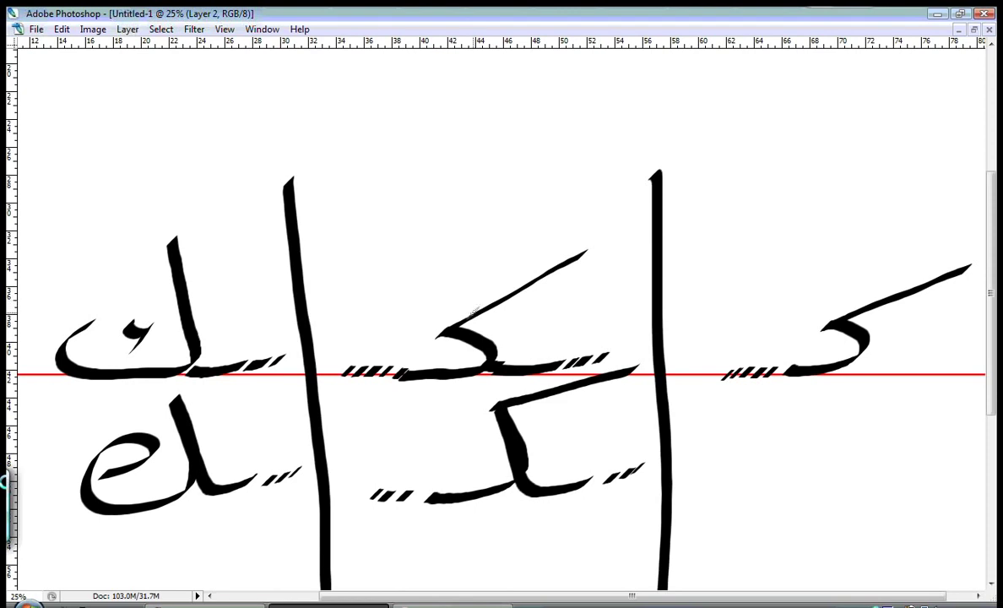
- Clear all the ك forms and dividers from Layer 2 and paint isolated ق and ك side by side on the baseline
{"action": "key", "text": "Delete"}
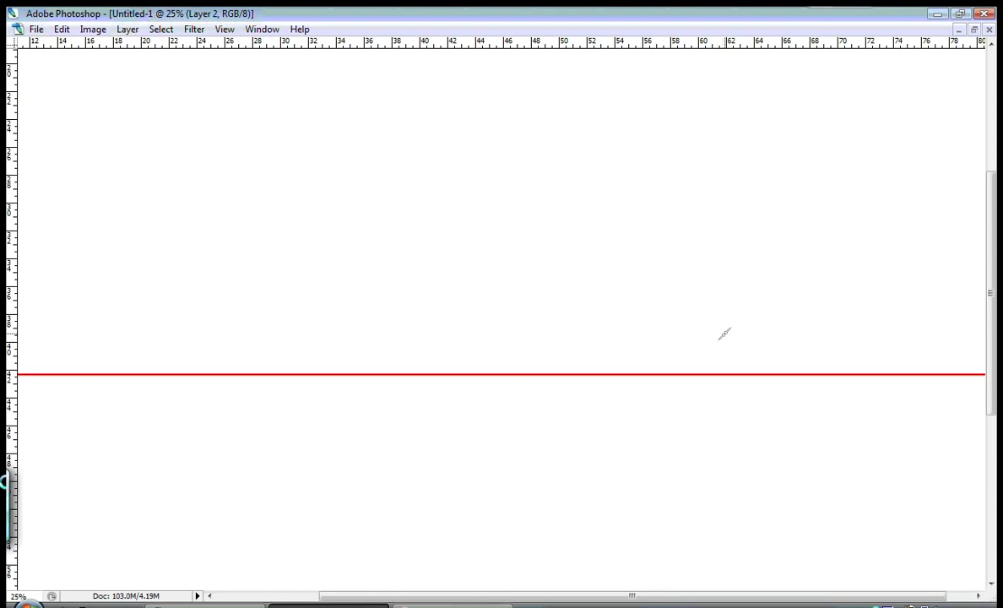
{"action": "mouse_move", "coordinate": [705, 347]}
{"action": "left_mouse_down"}
{"action": "mouse_move", "coordinate": [727, 345]}
{"action": "mouse_move", "coordinate": [713, 396]}
{"action": "mouse_move", "coordinate": [664, 337]}
{"action": "mouse_move", "coordinate": [726, 309]}
{"action": "left_mouse_up"}
{"action": "mouse_move", "coordinate": [557, 281]}
{"action": "left_mouse_down"}
{"action": "mouse_move", "coordinate": [398, 359]}
{"action": "mouse_move", "coordinate": [446, 333]}
{"action": "mouse_move", "coordinate": [477, 356]}
{"action": "left_mouse_up"}
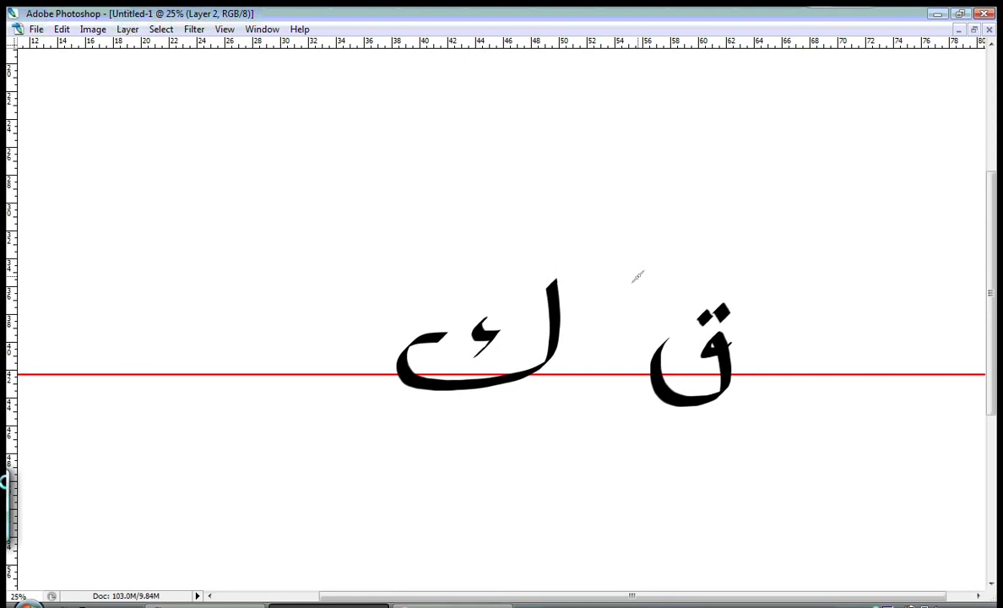
- Clear the two letters and paint the word قُلْ with two dots, a damma over the ق and a sukun over the ل
{"action": "key", "text": "Delete"}
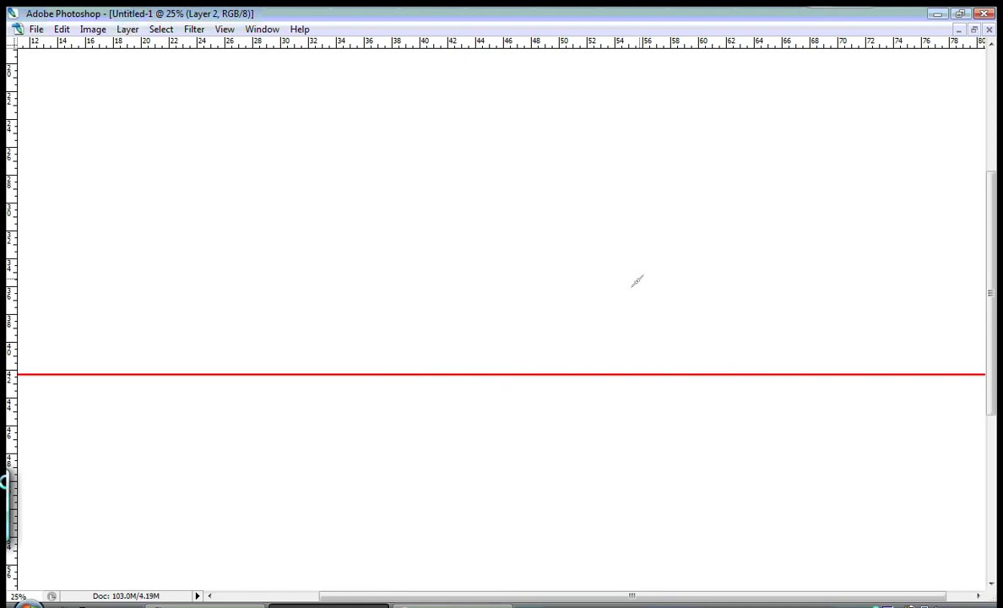
{"action": "mouse_move", "coordinate": [652, 331]}
{"action": "left_mouse_down"}
{"action": "mouse_move", "coordinate": [662, 328]}
{"action": "mouse_move", "coordinate": [635, 365]}
{"action": "mouse_move", "coordinate": [573, 279]}
{"action": "mouse_move", "coordinate": [589, 456]}
{"action": "mouse_move", "coordinate": [540, 386]}
{"action": "left_mouse_up"}
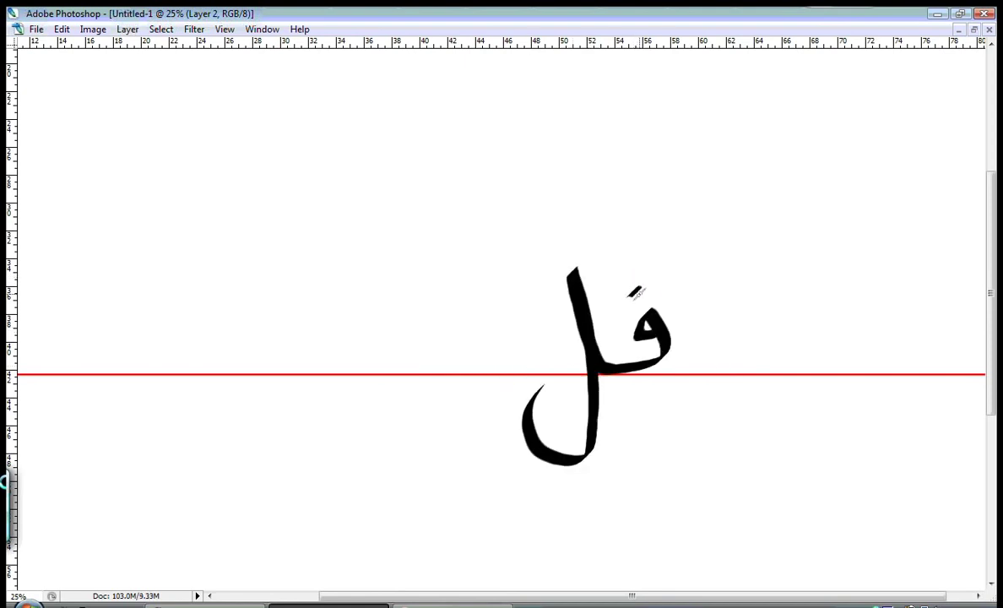
{"action": "left_click_drag", "start_coordinate": [628, 291], "coordinate": [661, 293]}
{"action": "mouse_move", "coordinate": [652, 221]}
{"action": "left_mouse_down"}
{"action": "mouse_move", "coordinate": [667, 211]}
{"action": "mouse_move", "coordinate": [614, 263]}
{"action": "left_mouse_up"}
{"action": "left_click_drag", "start_coordinate": [528, 251], "coordinate": [541, 242]}
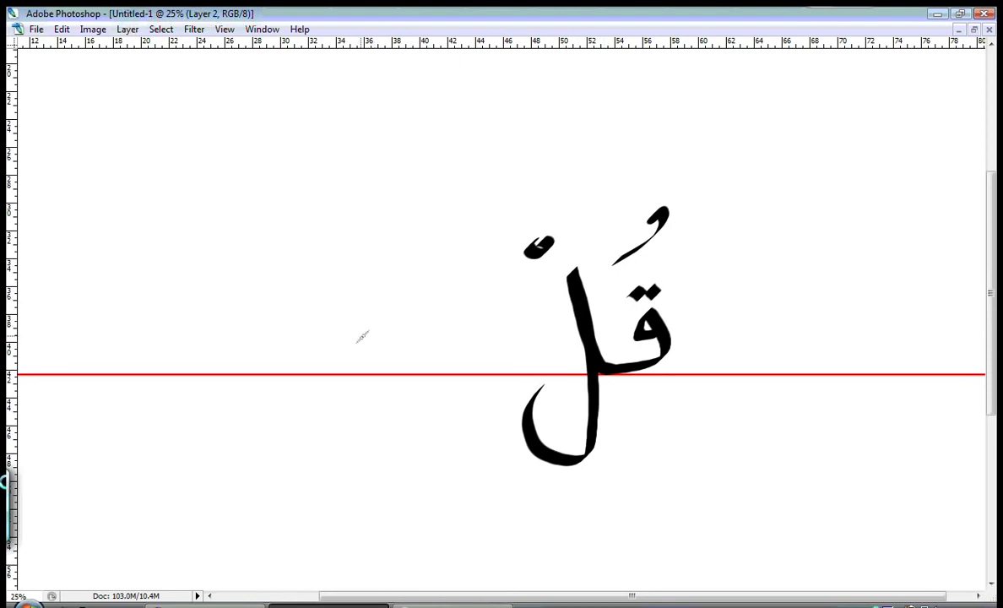
- Paint the word كُلْ with its damma and sukun beside قُلْ, and separate the two words with a tall vertical divider
{"action": "mouse_move", "coordinate": [453, 261]}
{"action": "left_mouse_down"}
{"action": "mouse_move", "coordinate": [347, 328]}
{"action": "mouse_move", "coordinate": [399, 342]}
{"action": "mouse_move", "coordinate": [340, 362]}
{"action": "mouse_move", "coordinate": [294, 246]}
{"action": "mouse_move", "coordinate": [323, 434]}
{"action": "mouse_move", "coordinate": [265, 468]}
{"action": "mouse_move", "coordinate": [258, 403]}
{"action": "left_mouse_up"}
{"action": "left_click_drag", "start_coordinate": [390, 226], "coordinate": [353, 272]}
{"action": "left_click_drag", "start_coordinate": [268, 221], "coordinate": [260, 237]}
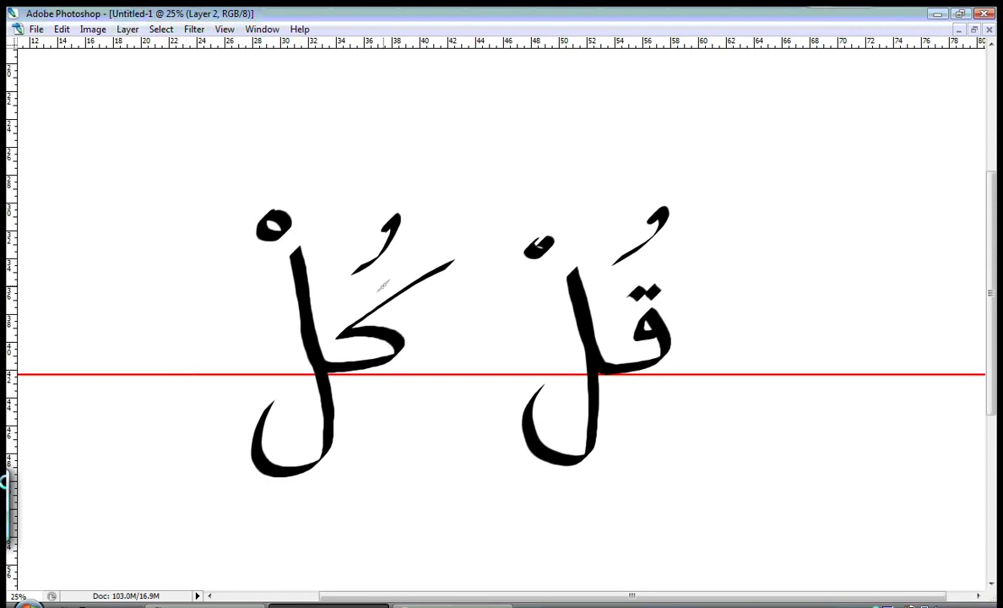
{"action": "left_click_drag", "start_coordinate": [486, 130], "coordinate": [429, 589]}
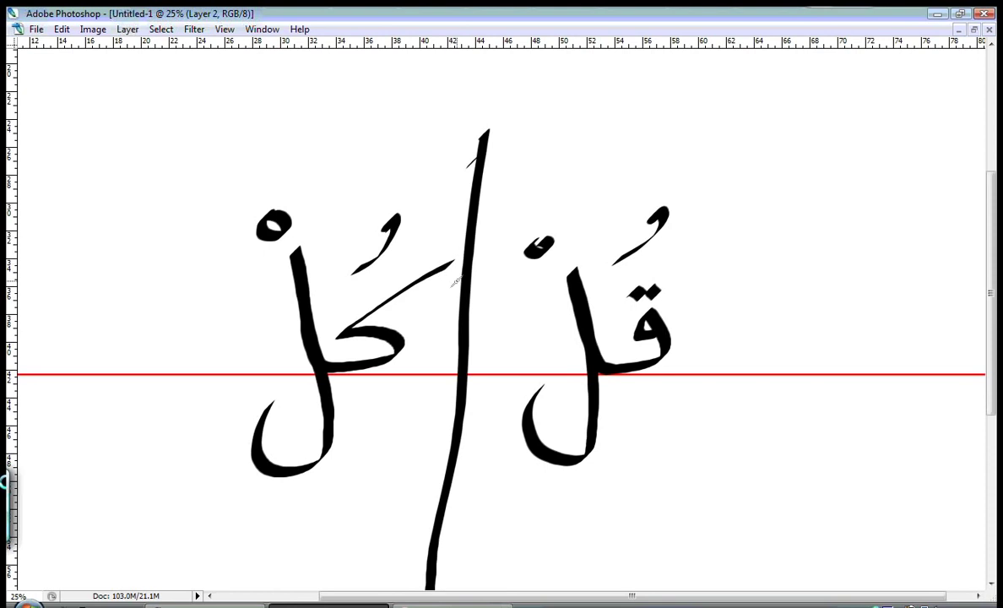
- Clear the words and divider from Layer 2 and paint isolated ف, ق and ك with their marks, spaced along the baseline
{"action": "key", "text": "Delete"}
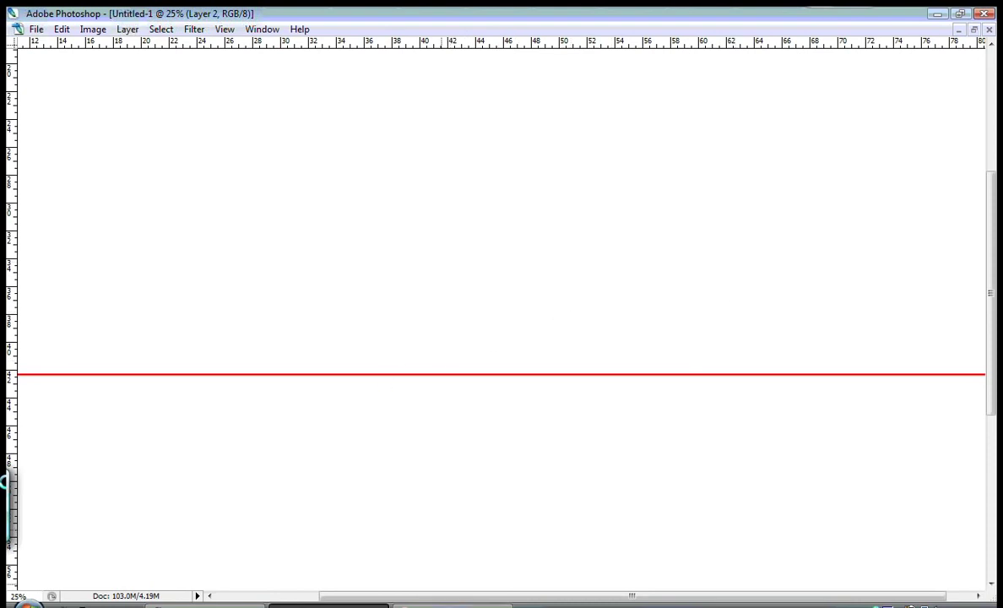
{"action": "key", "text": "alt+Tab"}
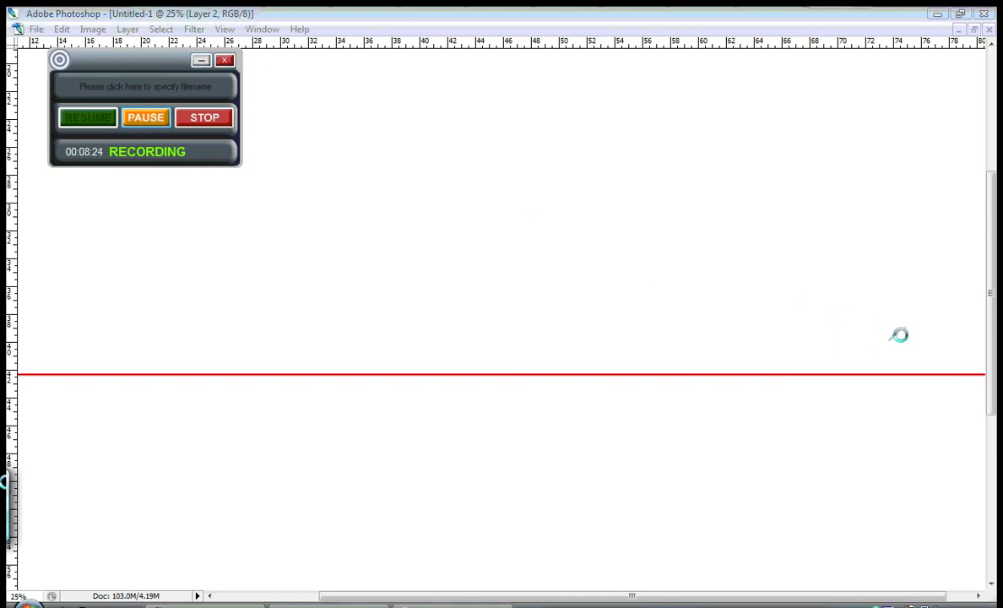
{"action": "mouse_move", "coordinate": [897, 328]}
{"action": "left_mouse_down"}
{"action": "mouse_move", "coordinate": [768, 364]}
{"action": "mouse_move", "coordinate": [775, 323]}
{"action": "left_mouse_up"}
{"action": "left_click_drag", "start_coordinate": [861, 283], "coordinate": [868, 286]}
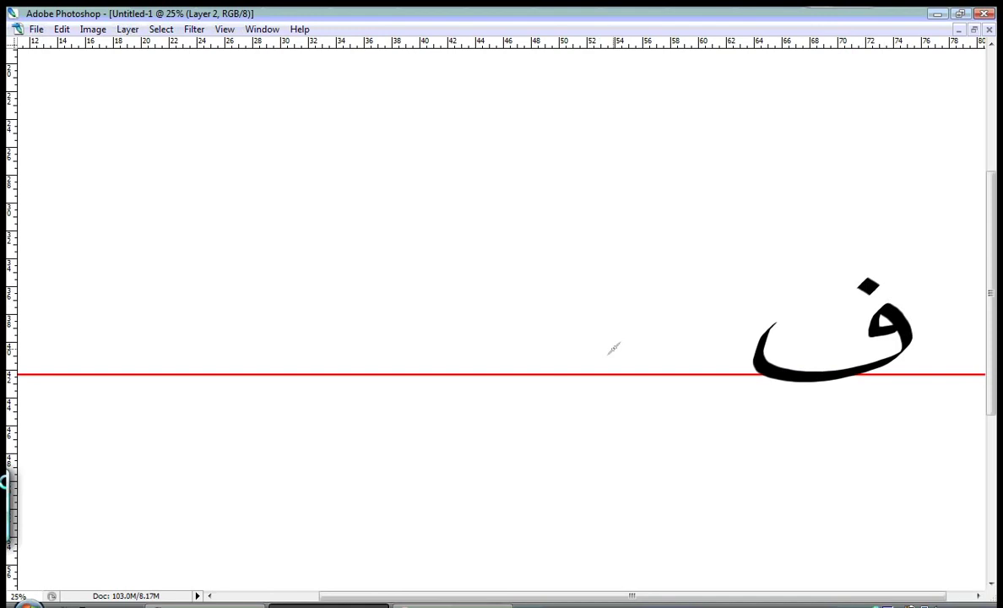
{"action": "mouse_move", "coordinate": [597, 346]}
{"action": "left_mouse_down"}
{"action": "mouse_move", "coordinate": [605, 361]}
{"action": "mouse_move", "coordinate": [488, 395]}
{"action": "mouse_move", "coordinate": [508, 331]}
{"action": "left_mouse_up"}
{"action": "left_click_drag", "start_coordinate": [565, 304], "coordinate": [586, 305]}
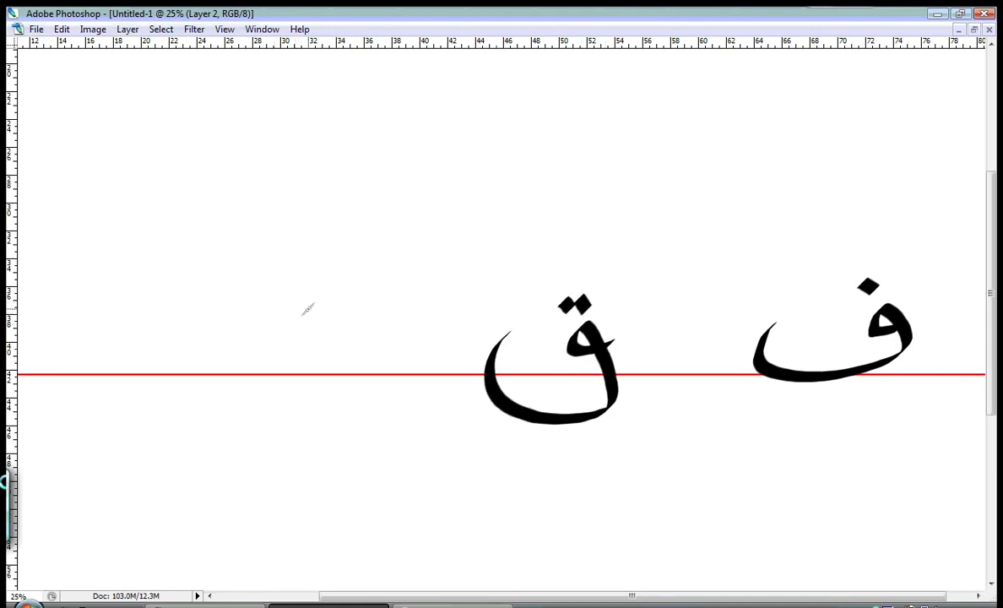
{"action": "mouse_move", "coordinate": [335, 204]}
{"action": "left_mouse_down"}
{"action": "mouse_move", "coordinate": [342, 278]}
{"action": "mouse_move", "coordinate": [273, 355]}
{"action": "mouse_move", "coordinate": [203, 291]}
{"action": "left_mouse_up"}
{"action": "left_click_drag", "start_coordinate": [263, 294], "coordinate": [236, 319]}
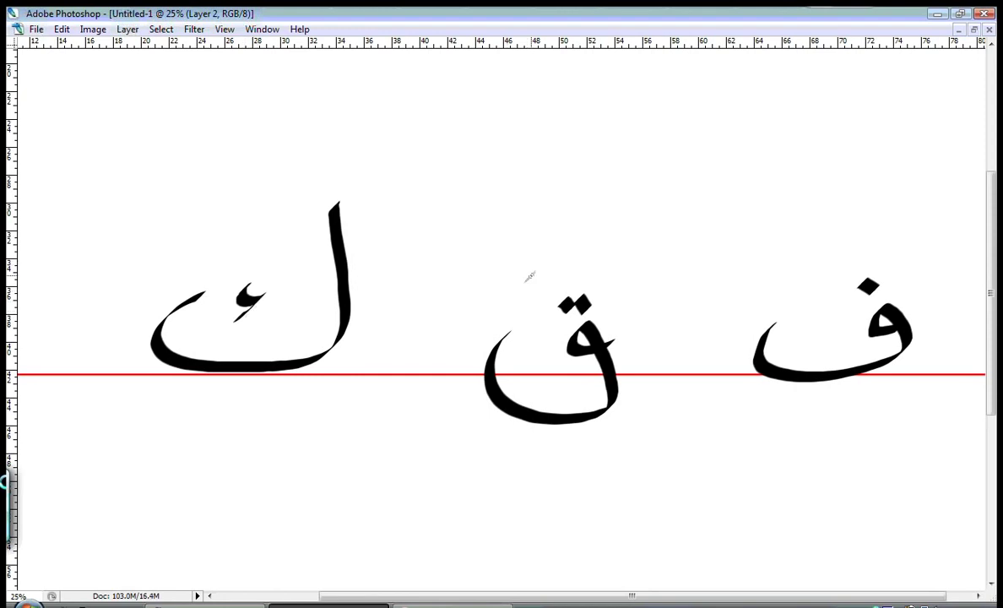